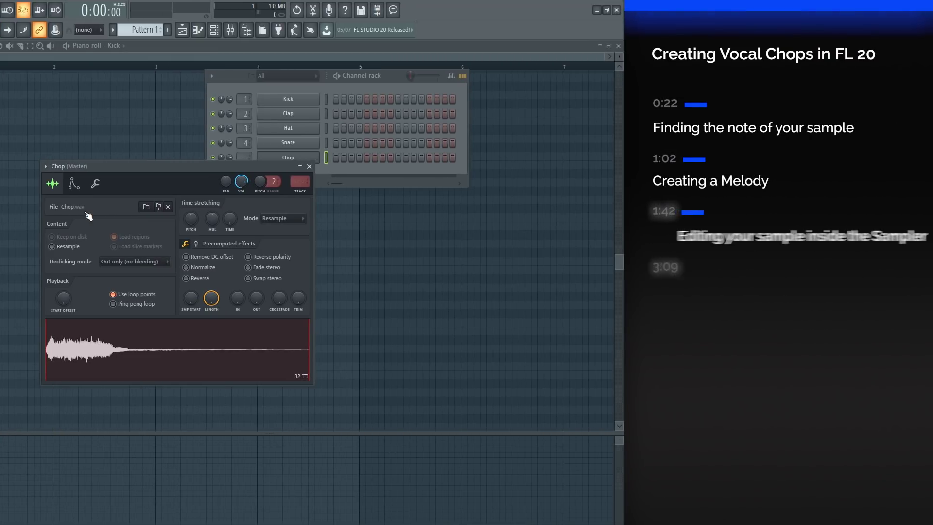
Step: Audition the Chop sample and examine it in Edison to find its root note, then close the editor
{"action": "left_click", "coordinate": [132, 335]}
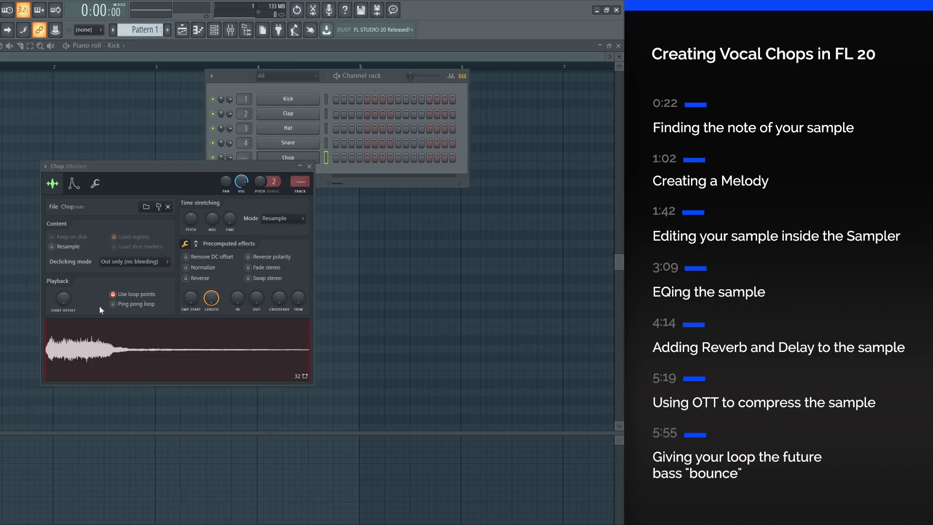
{"action": "double_click", "coordinate": [123, 366]}
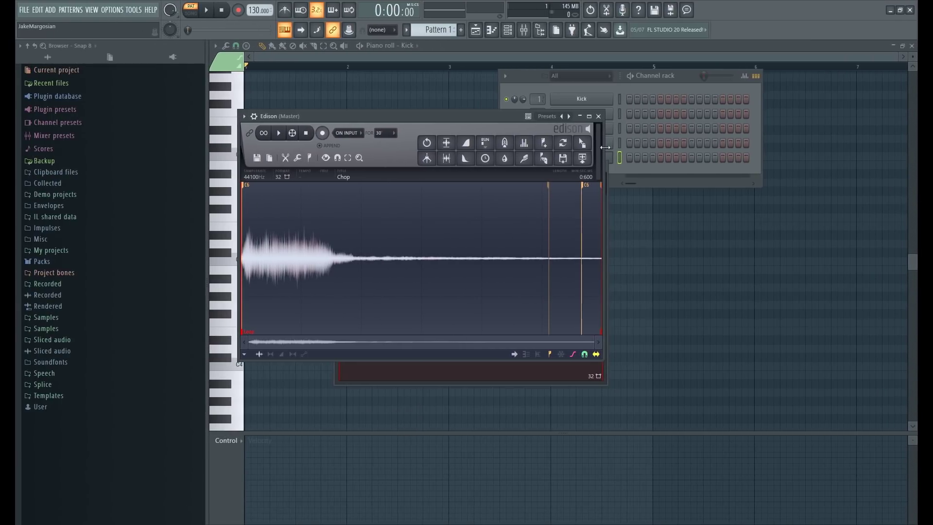
{"action": "left_click", "coordinate": [601, 117]}
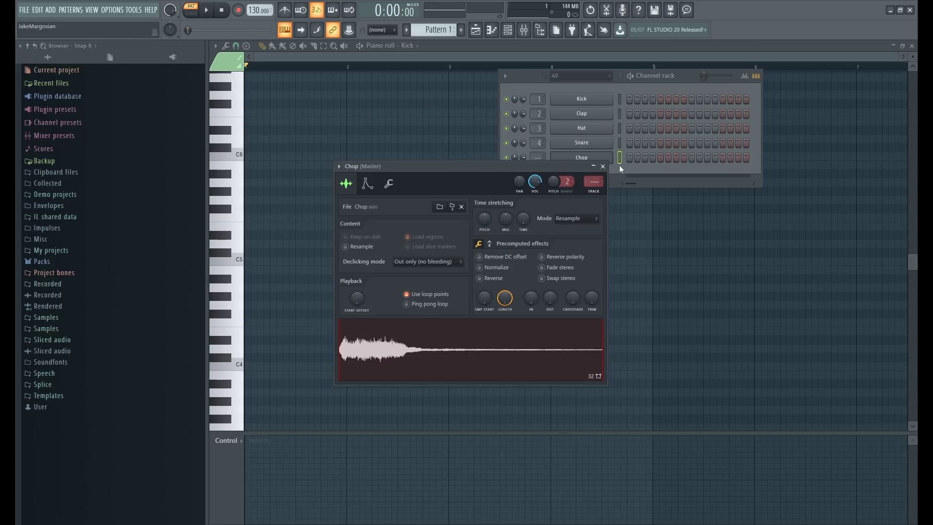
Step: Set the Chop channel's root note to C6 and return to its sample settings
{"action": "left_click", "coordinate": [390, 185]}
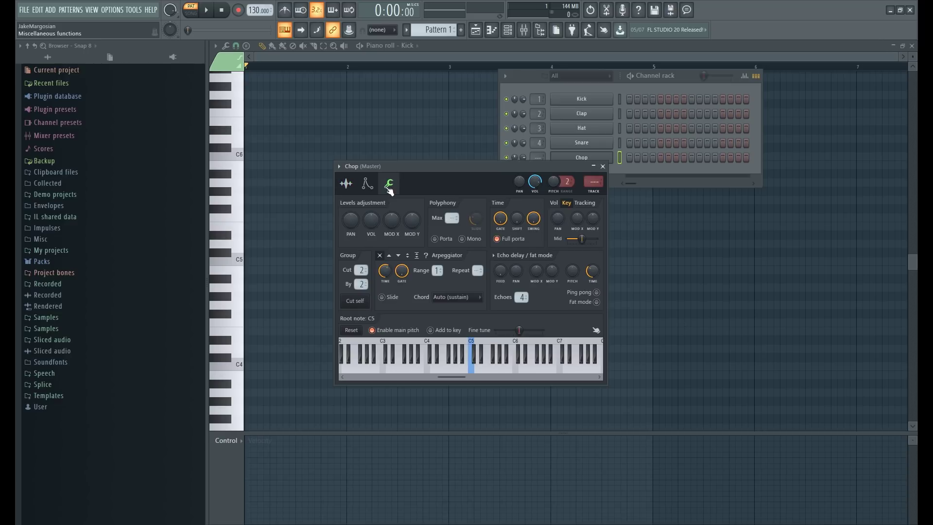
{"action": "left_click", "coordinate": [491, 367]}
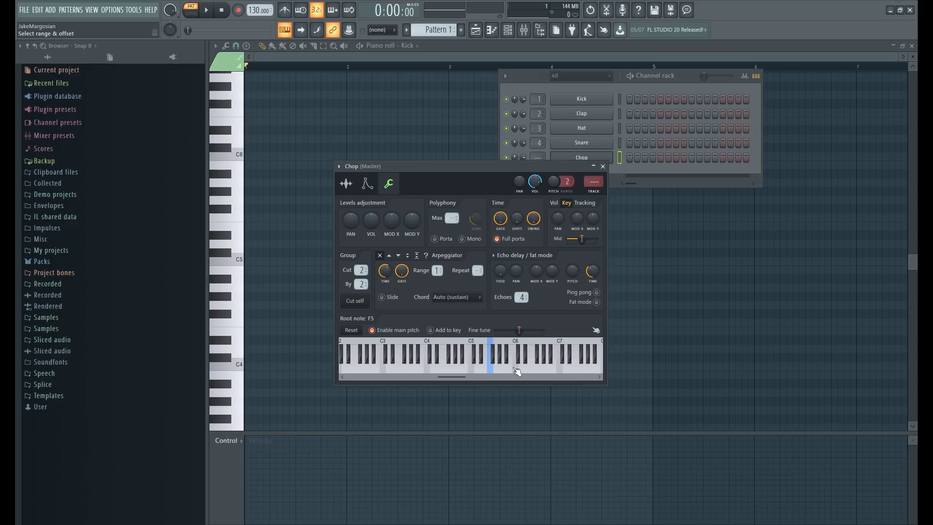
{"action": "left_click", "coordinate": [516, 369]}
{"action": "left_click", "coordinate": [346, 184]}
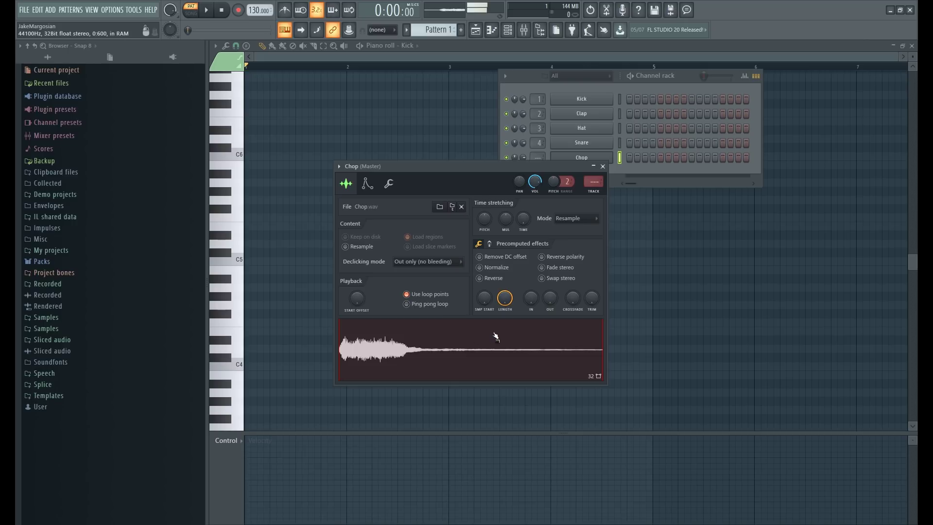
Step: Open the Chop channel's piano roll and draw a note on C5 at the start of bar 1
{"action": "left_click", "coordinate": [595, 158]}
{"action": "key", "text": "F7"}
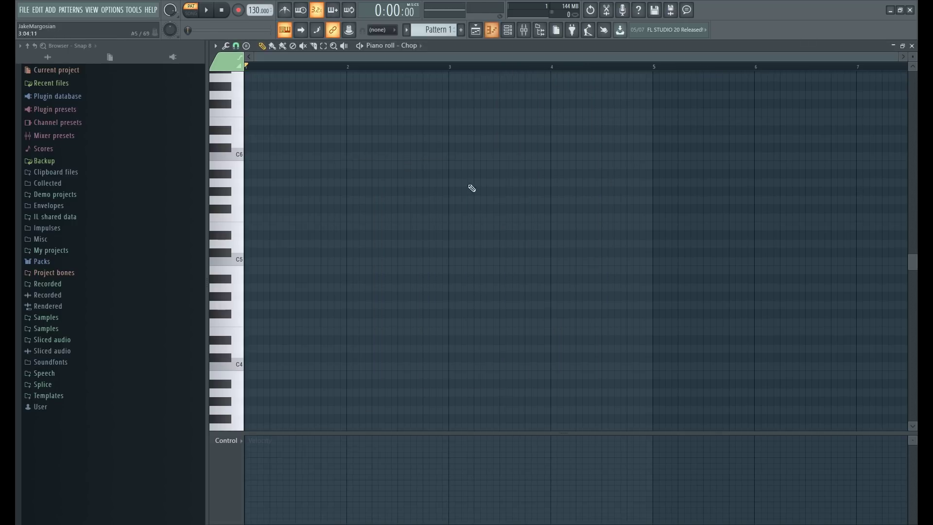
{"action": "left_click", "coordinate": [279, 259]}
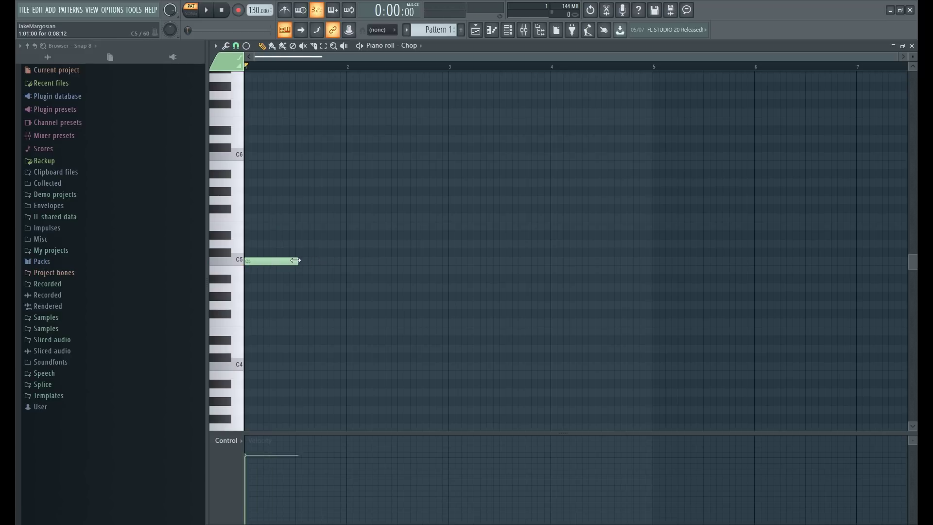
{"action": "left_click_drag", "start_coordinate": [298, 260], "coordinate": [247, 156]}
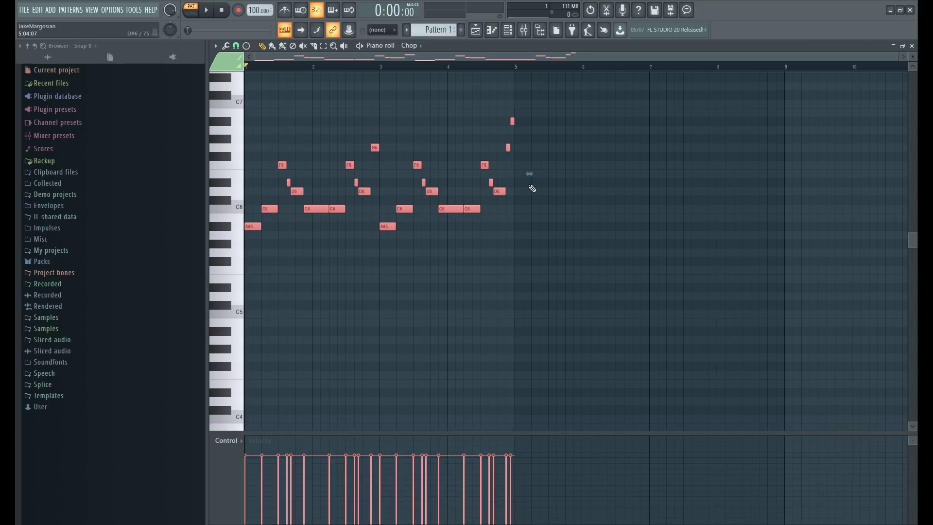
Step: Play the four-bar Chop melody in the piano roll and stop playback
{"action": "key", "text": "space"}
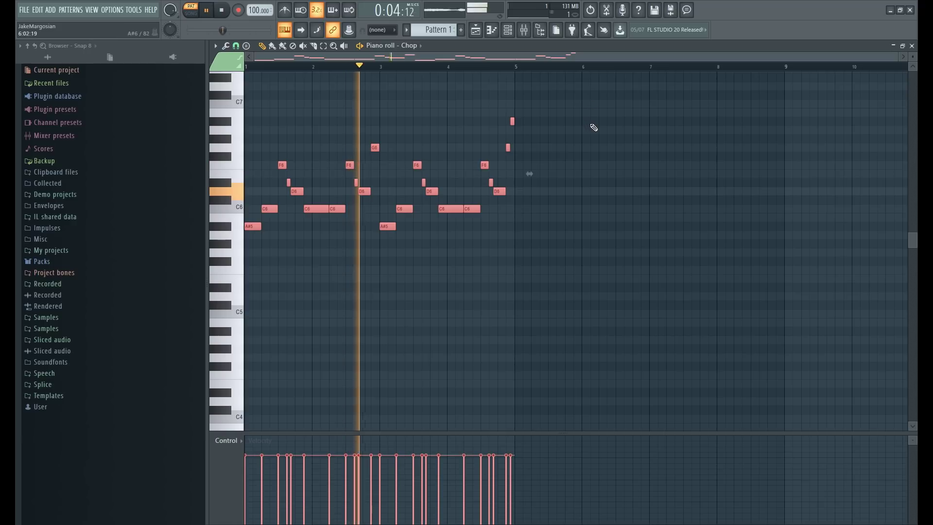
{"action": "left_click", "coordinate": [509, 30]}
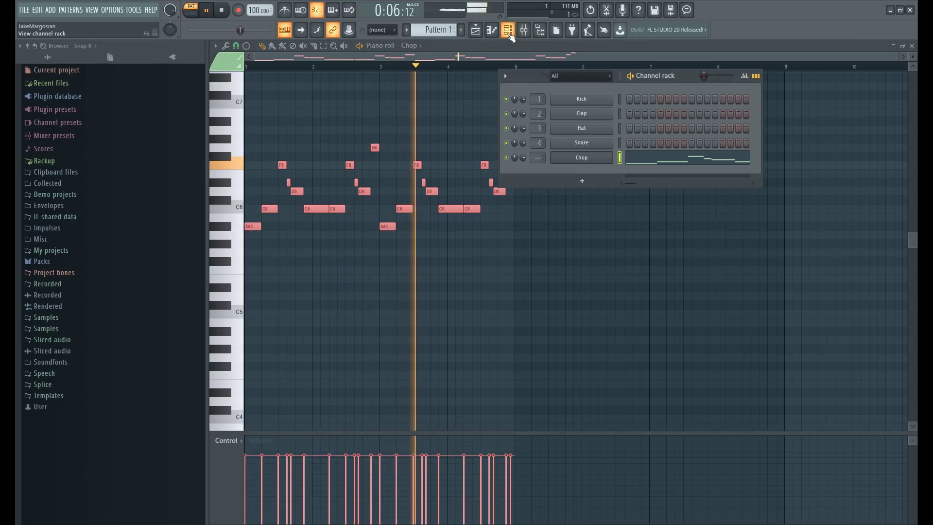
{"action": "left_click", "coordinate": [509, 31]}
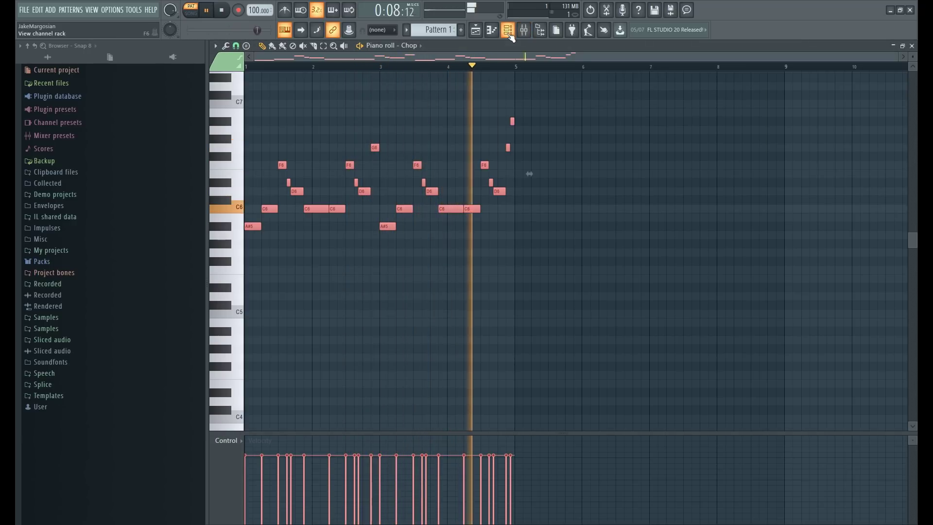
{"action": "key", "text": "space"}
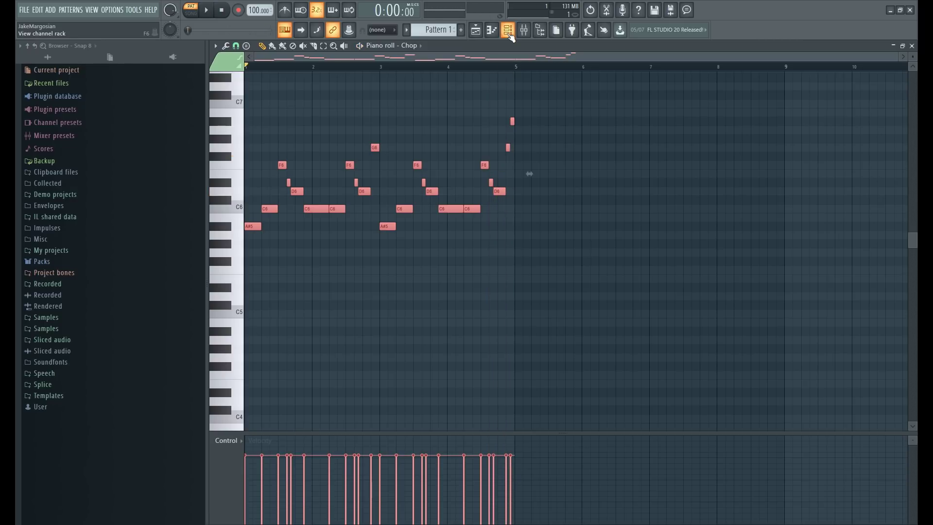
Step: Open the Chop channel's sampler settings, audition the sample and move the window off the first bars of the melody
{"action": "left_click", "coordinate": [509, 31]}
{"action": "left_click", "coordinate": [594, 160]}
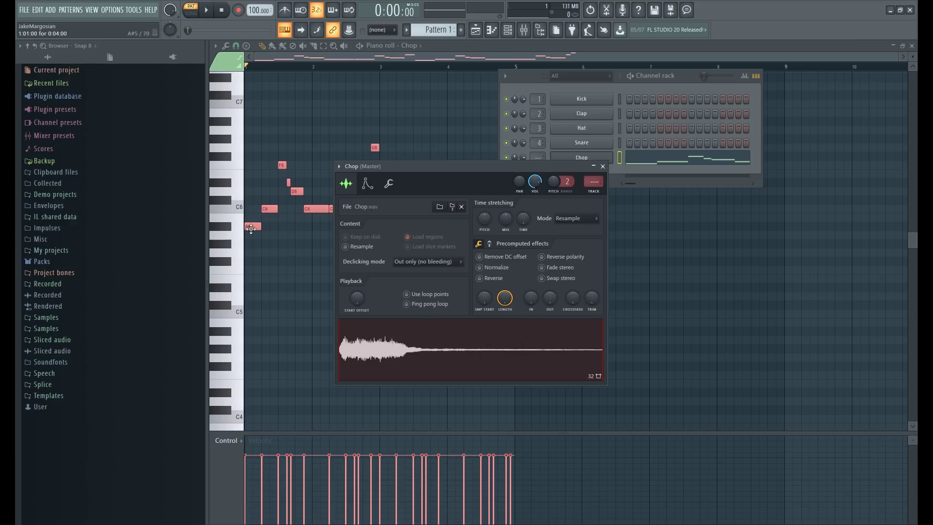
{"action": "key", "text": "z"}
{"action": "key", "text": "z"}
{"action": "left_click_drag", "start_coordinate": [479, 166], "coordinate": [629, 123]}
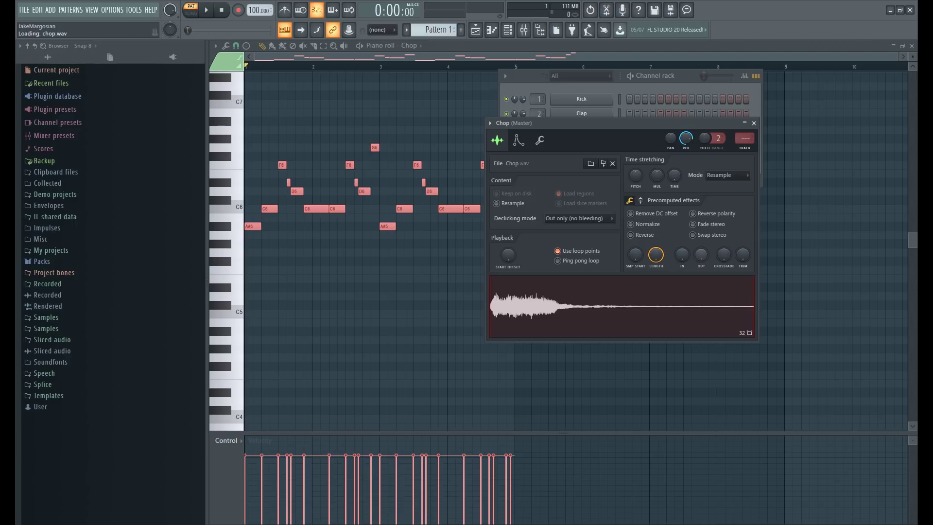
Step: Turn on Normalize for the Chop sample and try a fade-out during playback, resetting the fade-out to 0%
{"action": "left_click_drag", "start_coordinate": [702, 254], "coordinate": [702, 231]}
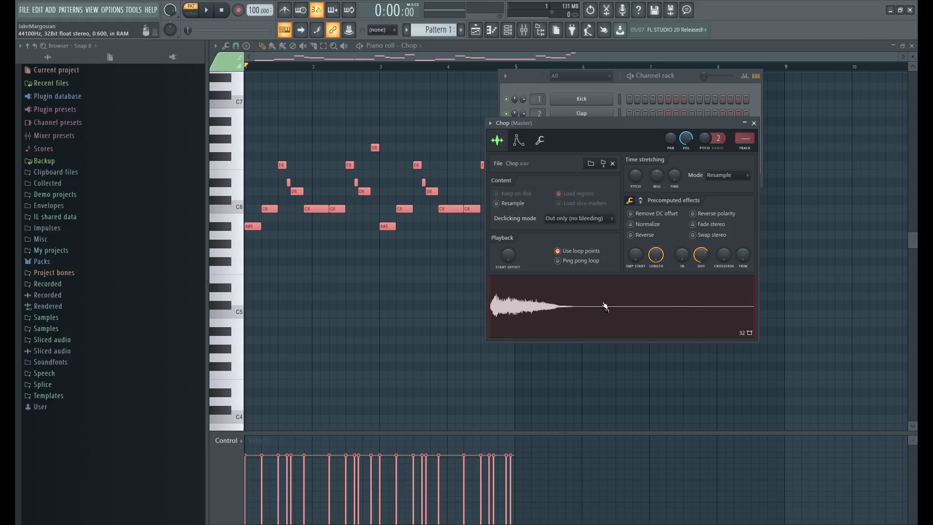
{"action": "left_click", "coordinate": [631, 224]}
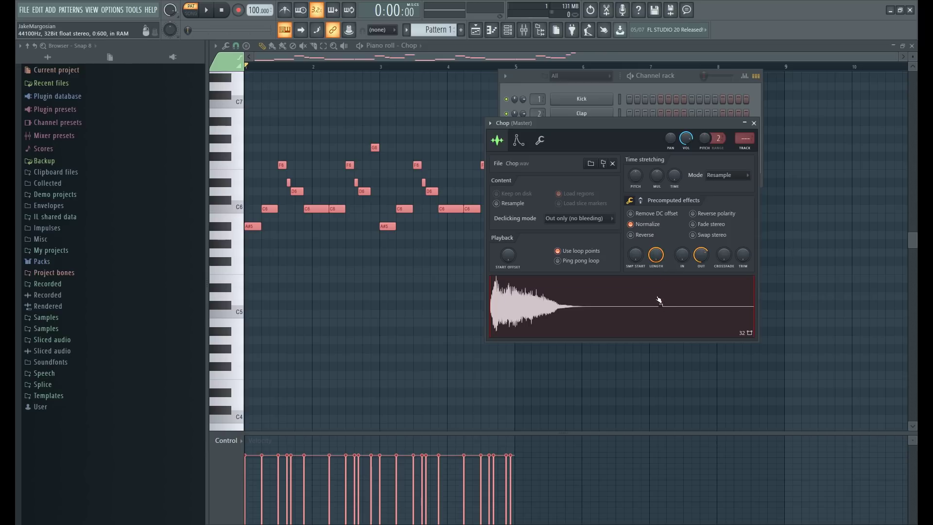
{"action": "key", "text": "space"}
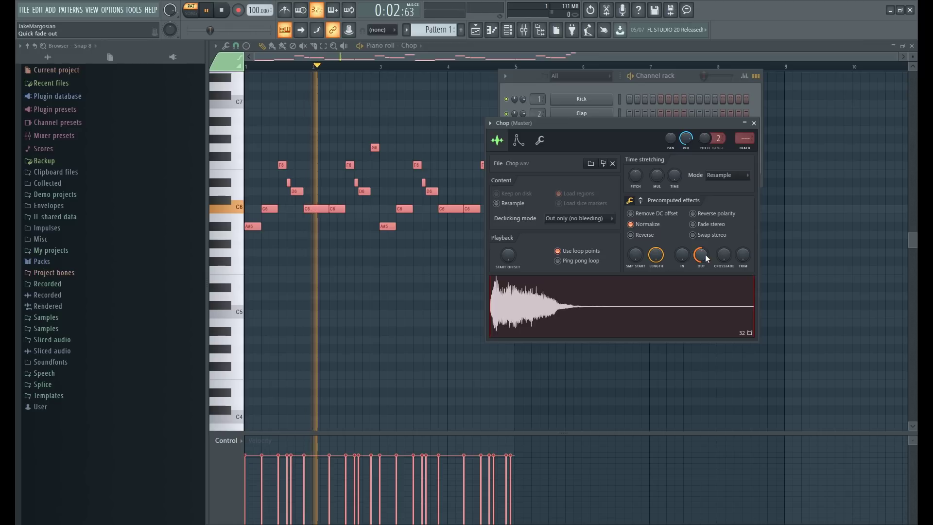
{"action": "left_click_drag", "start_coordinate": [704, 255], "coordinate": [705, 238]}
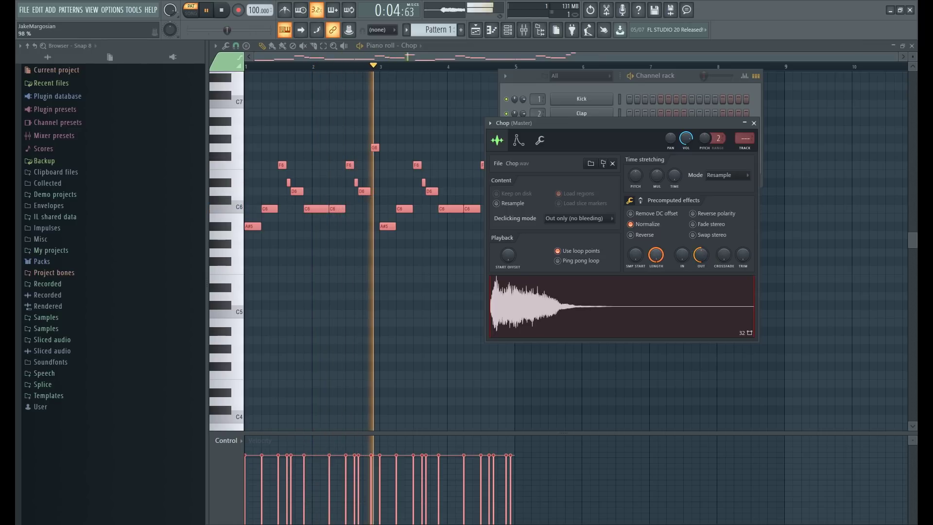
{"action": "key", "text": "space"}
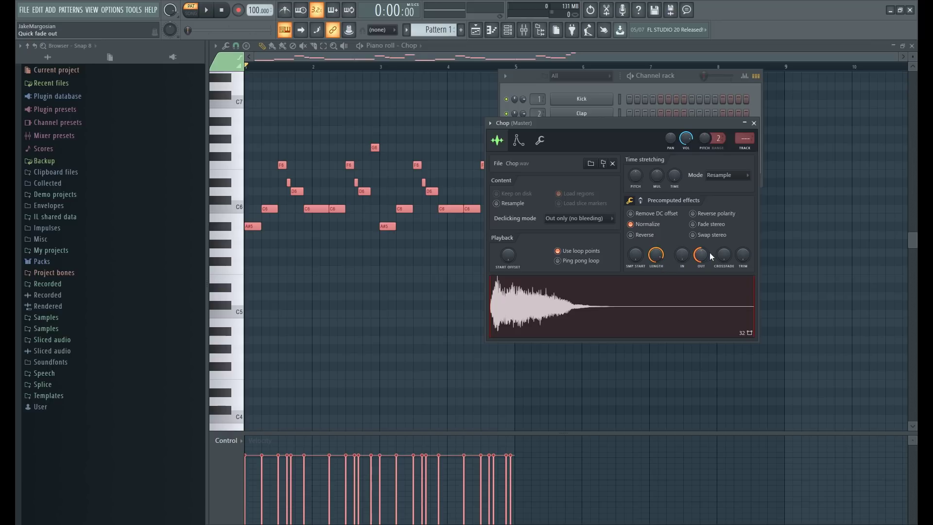
{"action": "left_click_drag", "start_coordinate": [708, 251], "coordinate": [709, 292]}
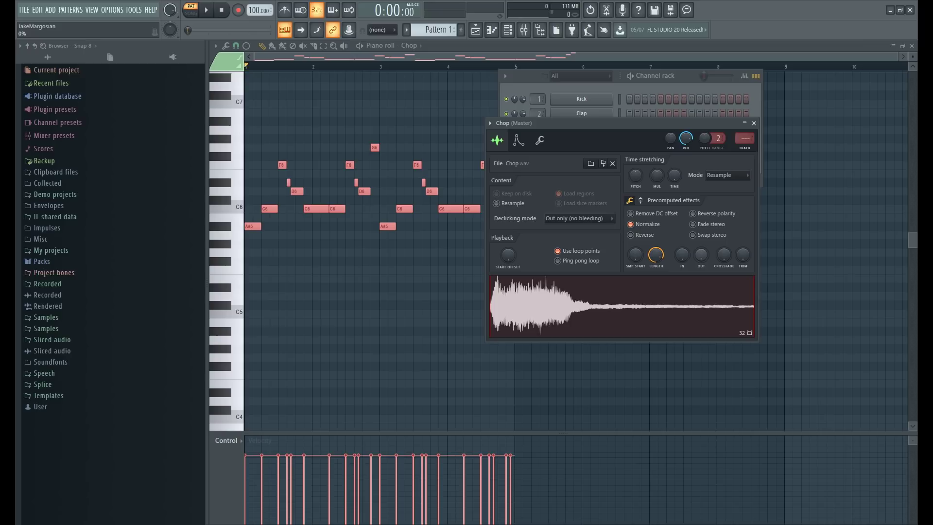
Step: Shorten the Chop sample's length during playback to cut off most of its quiet tail
{"action": "key", "text": "space"}
{"action": "left_click_drag", "start_coordinate": [656, 255], "coordinate": [656, 278]}
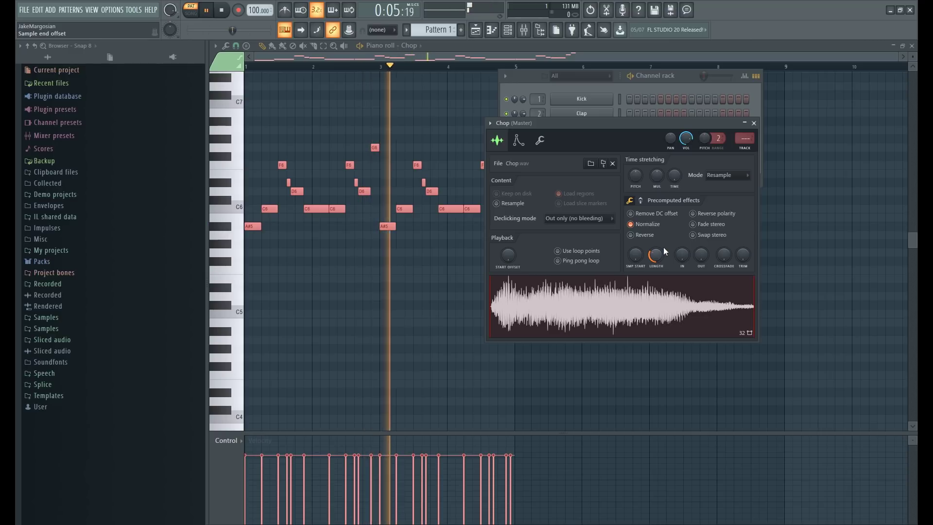
{"action": "left_click_drag", "start_coordinate": [660, 253], "coordinate": [660, 255]}
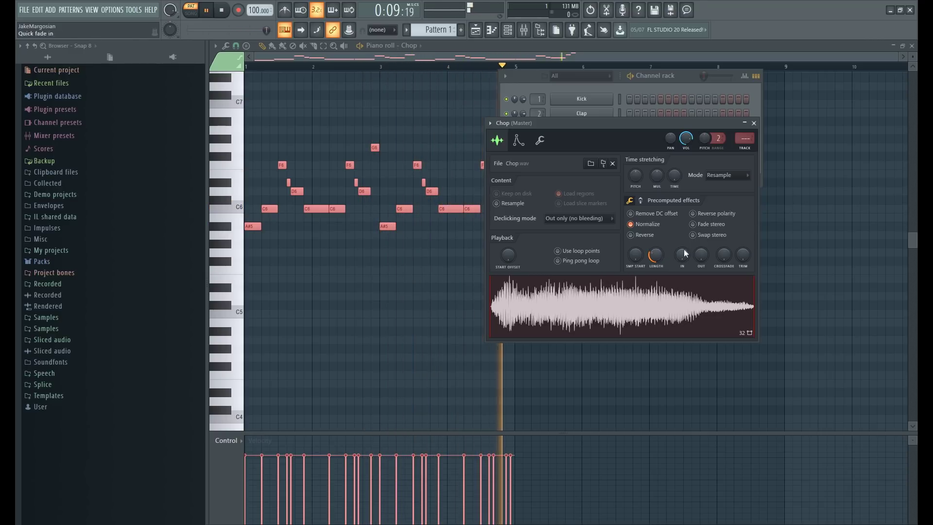
{"action": "left_click_drag", "start_coordinate": [748, 257], "coordinate": [753, 247]}
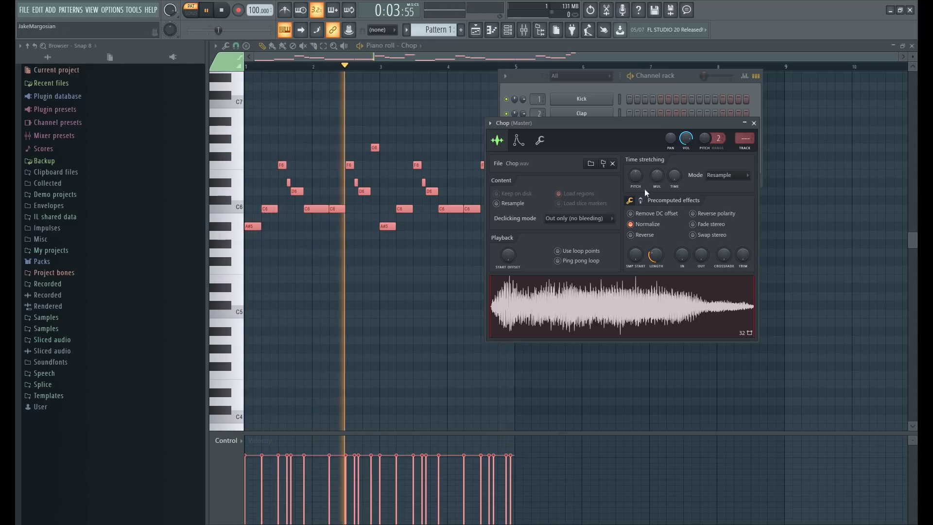
{"action": "key", "text": "space"}
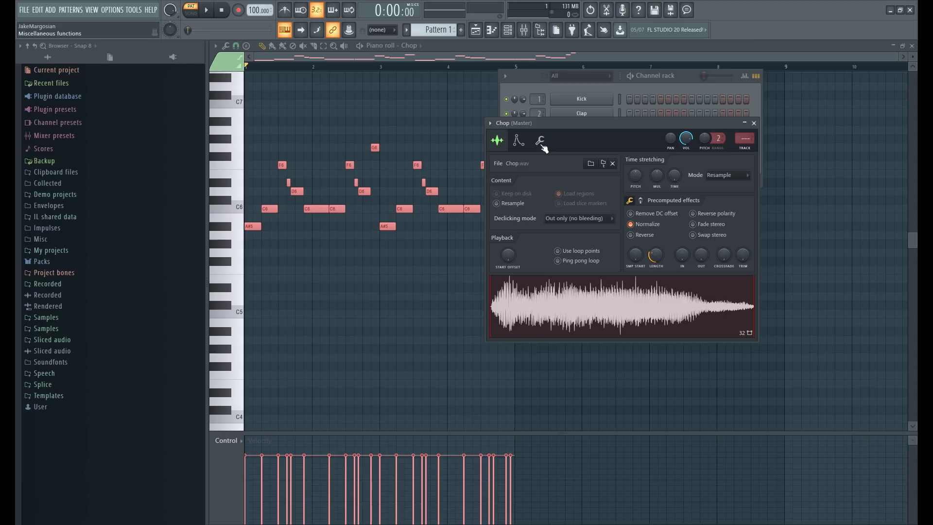
Step: Make the Chop channel monophonic with Porta on, maximum polyphony 1 and a slide time of 0:09, checking it by playback
{"action": "left_click", "coordinate": [540, 143]}
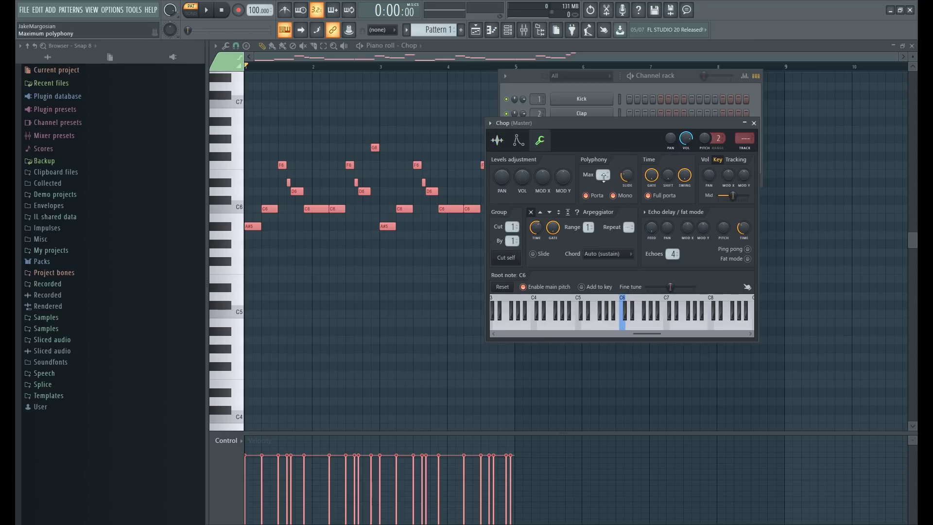
{"action": "scroll", "coordinate": [604, 176], "scroll_direction": "up", "scroll_amount": 1}
{"action": "key", "text": "space"}
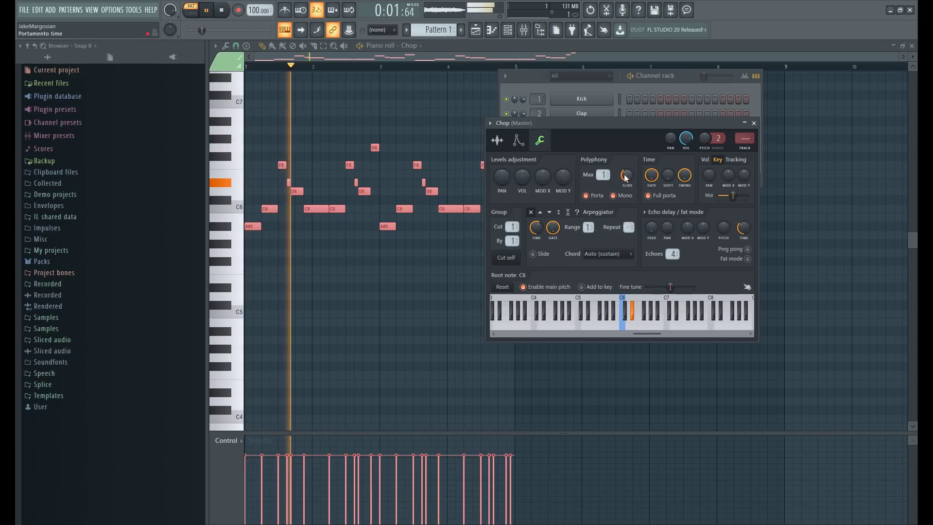
{"action": "key", "text": "space"}
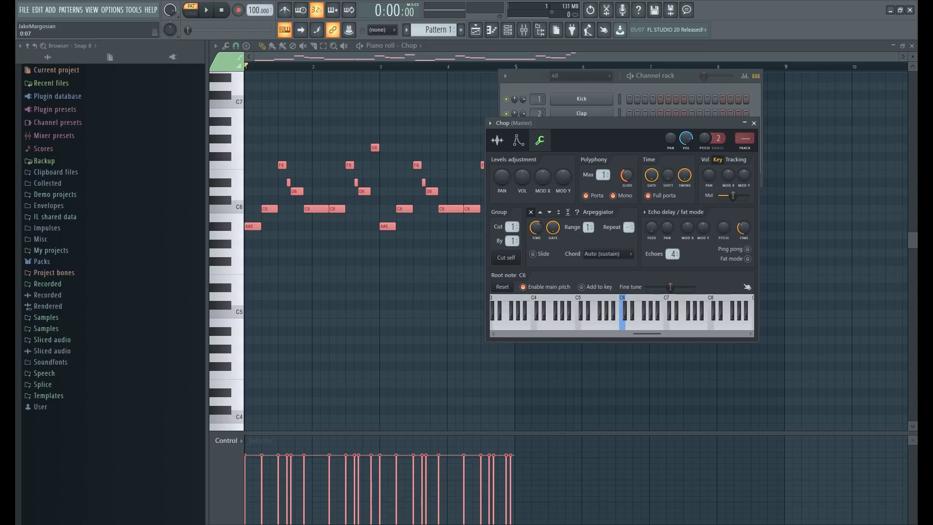
{"action": "key", "text": "space"}
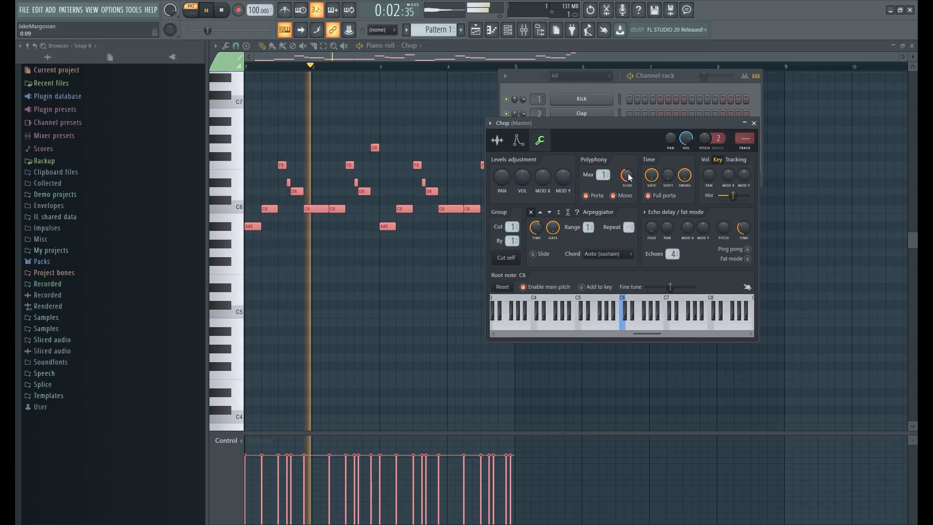
Step: Return to the Chop sample settings and fine-tune the sample length while replaying the melody
{"action": "left_click", "coordinate": [497, 141]}
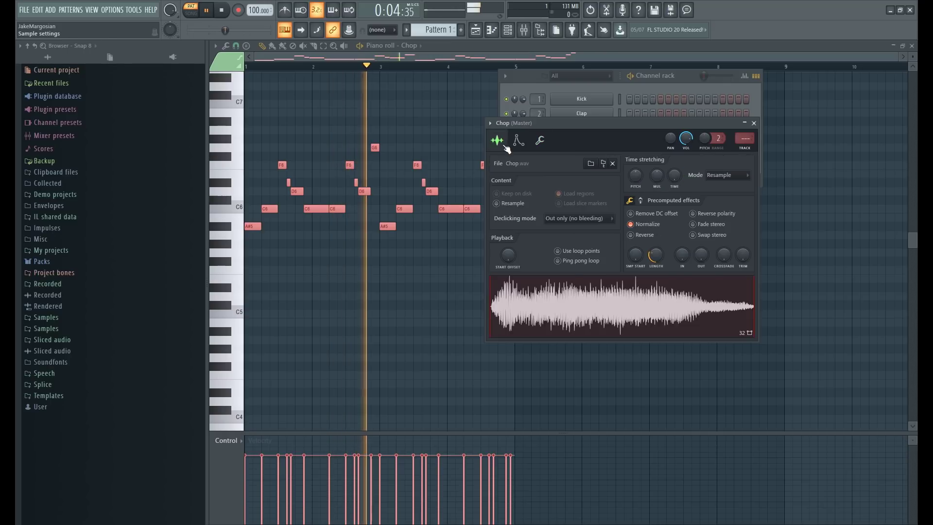
{"action": "key", "text": "space"}
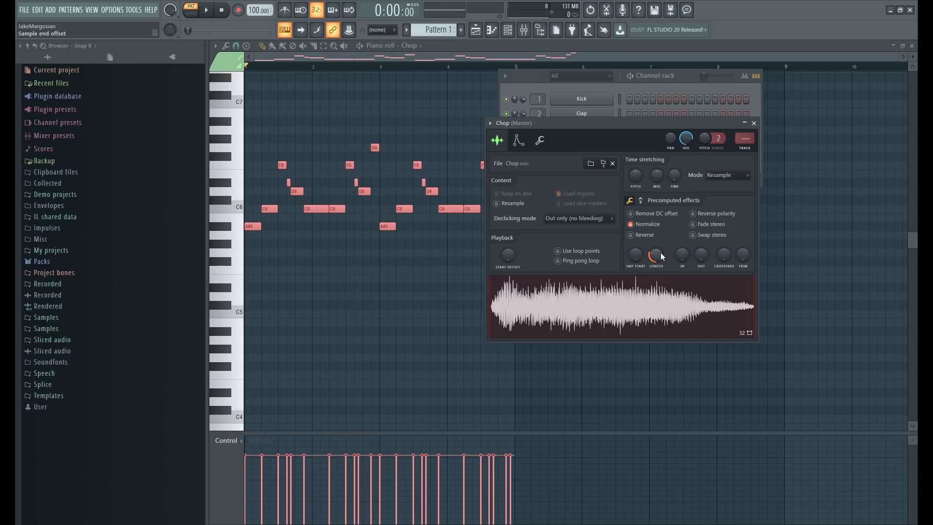
{"action": "key", "text": "space"}
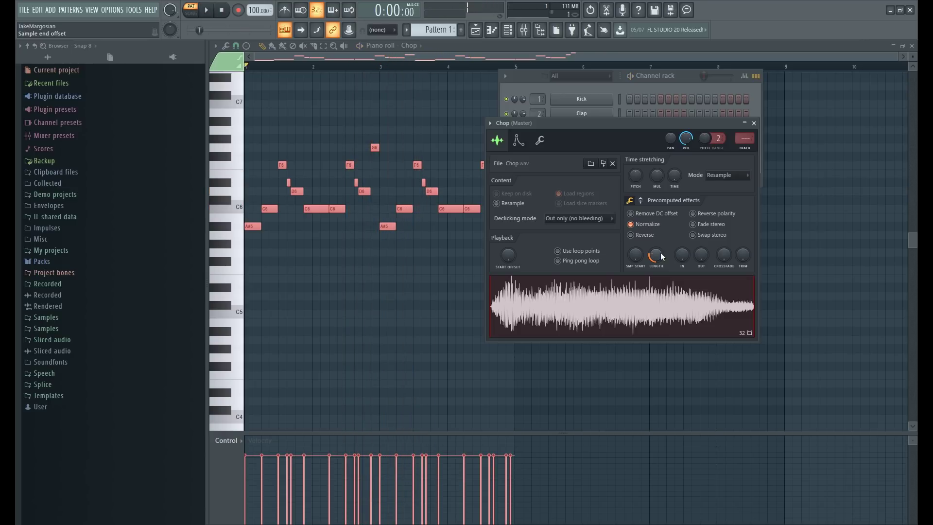
{"action": "scroll", "coordinate": [661, 253], "scroll_direction": "up", "scroll_amount": 2}
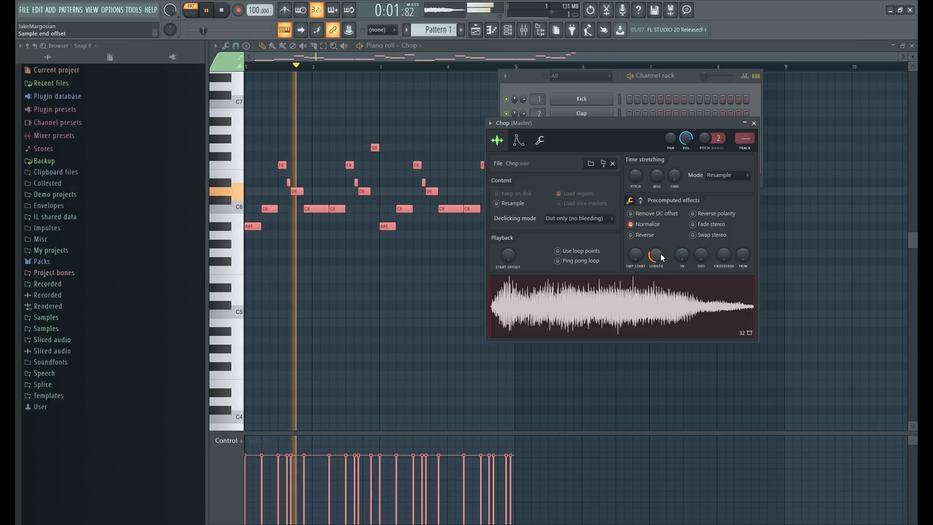
{"action": "key", "text": "space"}
{"action": "key", "text": "space"}
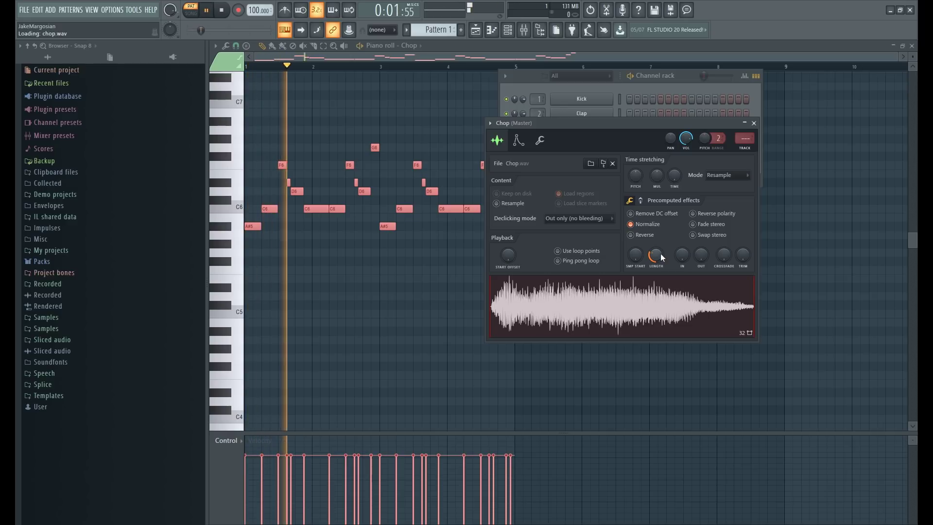
{"action": "key", "text": "space"}
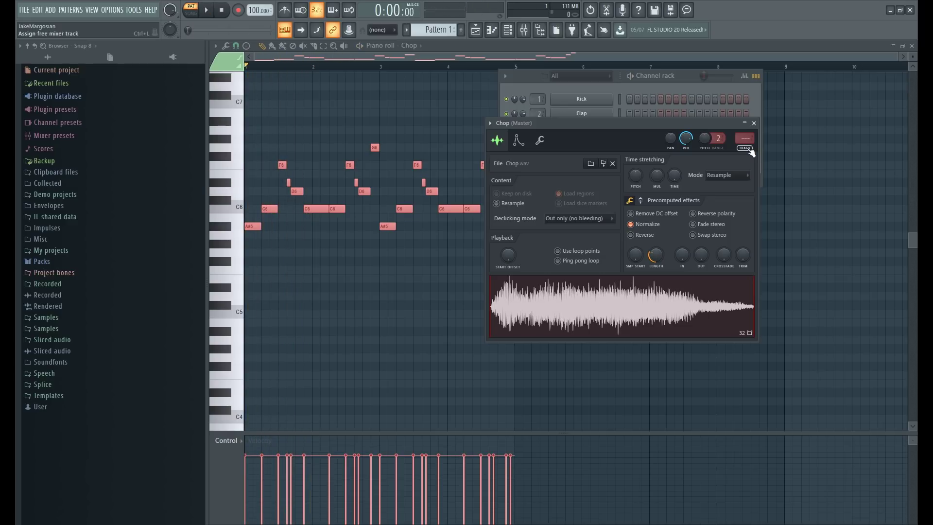
Step: Route the Chop channel to mixer track 5 and load Fruity parametric EQ 2 in its first effect slot
{"action": "left_click", "coordinate": [750, 150]}
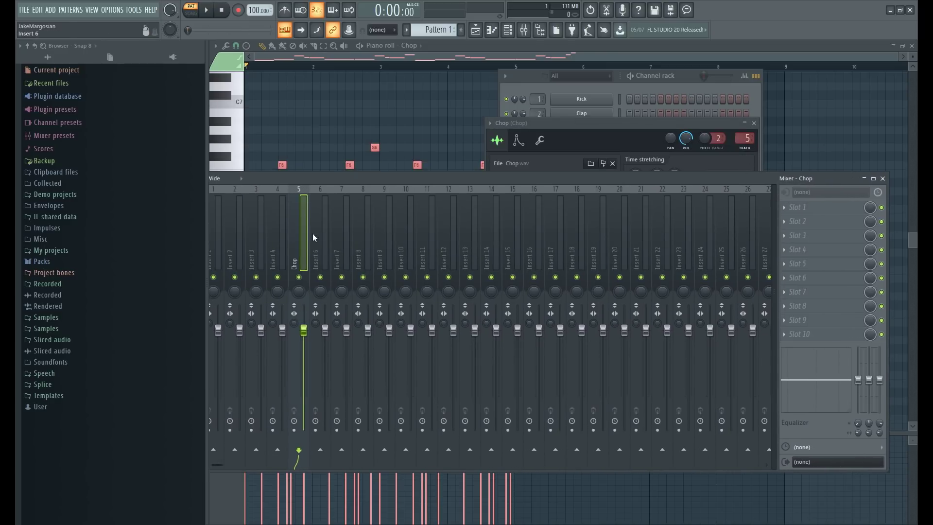
{"action": "left_click_drag", "start_coordinate": [345, 182], "coordinate": [424, 162]}
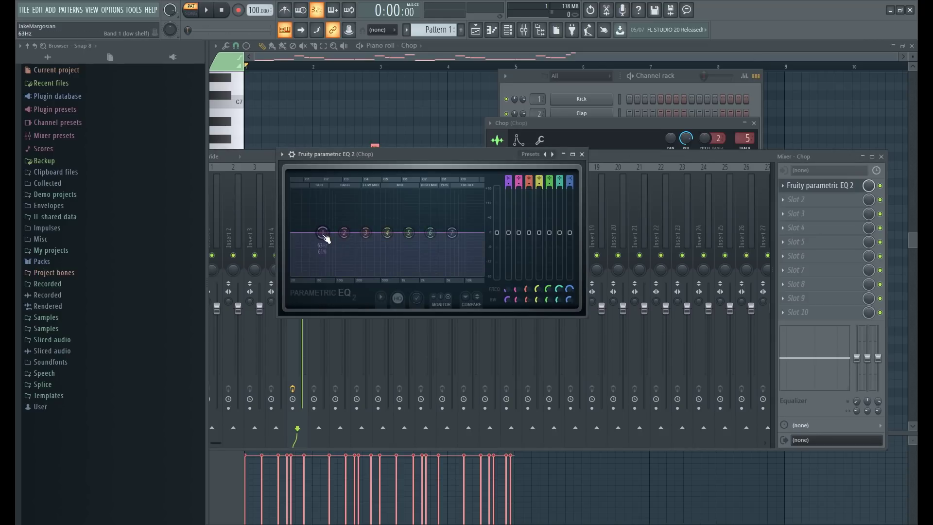
Step: Turn EQ band 1 into a steep high-pass filter that removes the Chop's low frequencies, checking it by playback
{"action": "left_click_drag", "start_coordinate": [324, 238], "coordinate": [348, 257]}
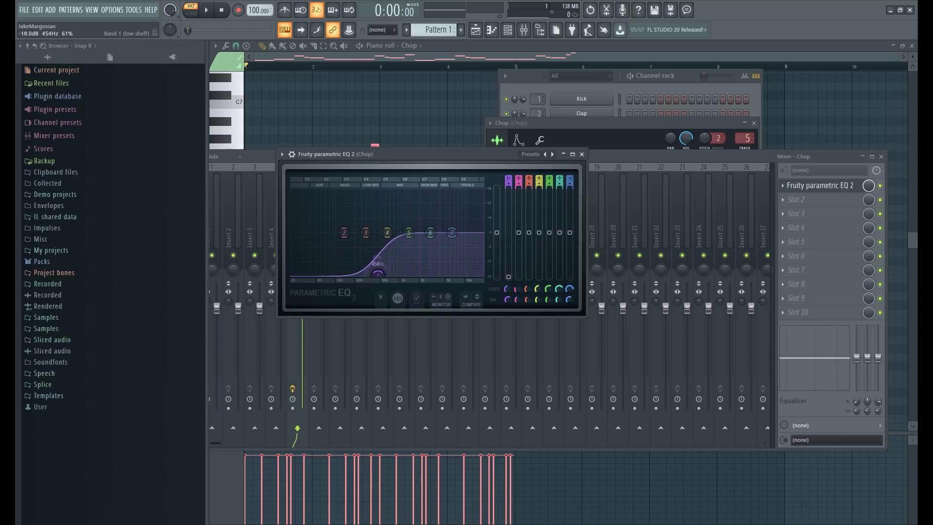
{"action": "left_click_drag", "start_coordinate": [508, 182], "coordinate": [506, 187]}
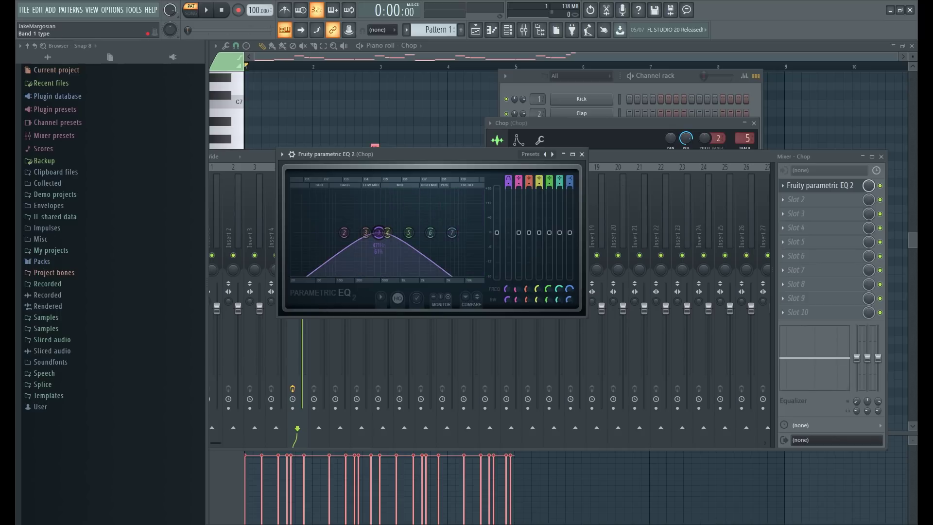
{"action": "scroll", "coordinate": [510, 177], "scroll_direction": "down", "scroll_amount": 1}
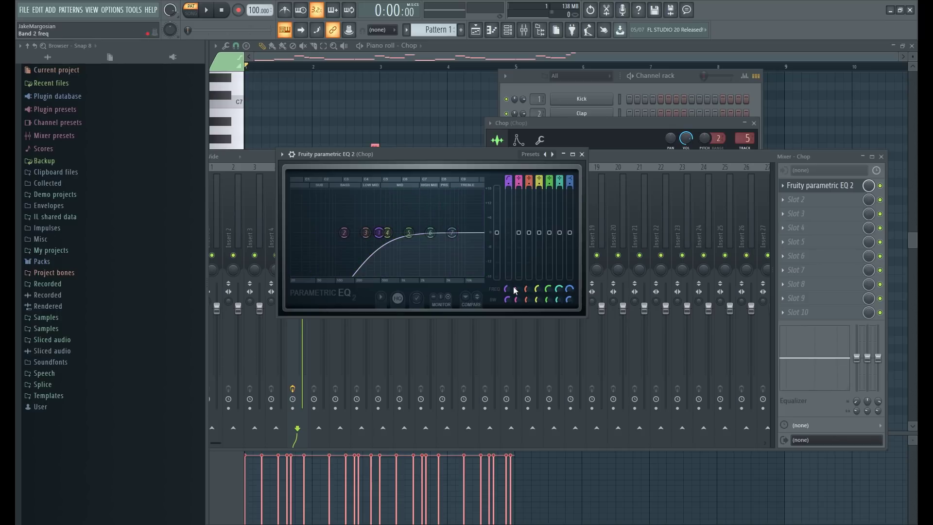
{"action": "left_click_drag", "start_coordinate": [507, 289], "coordinate": [507, 287]}
{"action": "key", "text": "space"}
{"action": "left_click_drag", "start_coordinate": [511, 185], "coordinate": [512, 174]}
{"action": "key", "text": "space"}
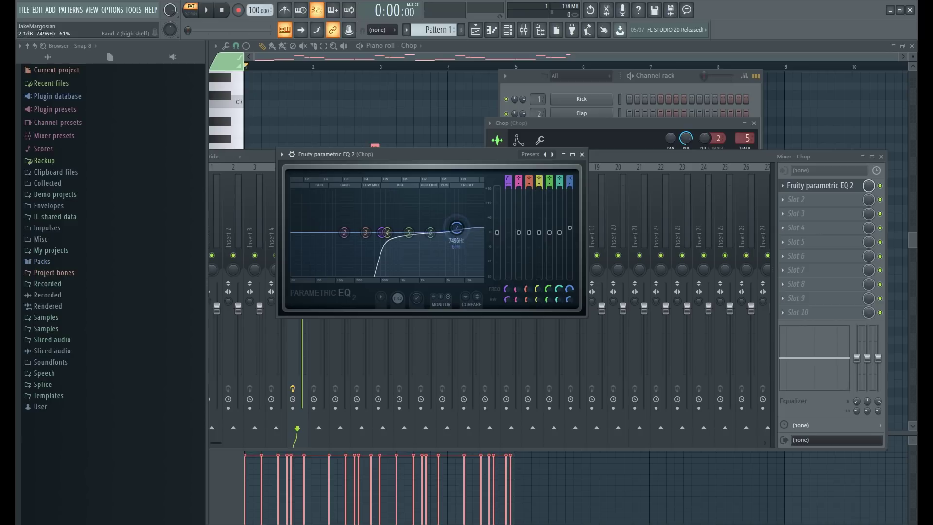
Step: Shape the upper EQ range during playback with a slight band 7 high-shelf boost, a band 6 dip near 3304 Hz and a small band 5 boost
{"action": "key", "text": "space"}
{"action": "left_click_drag", "start_coordinate": [457, 227], "coordinate": [434, 238]}
{"action": "left_click_drag", "start_coordinate": [414, 238], "coordinate": [412, 229]}
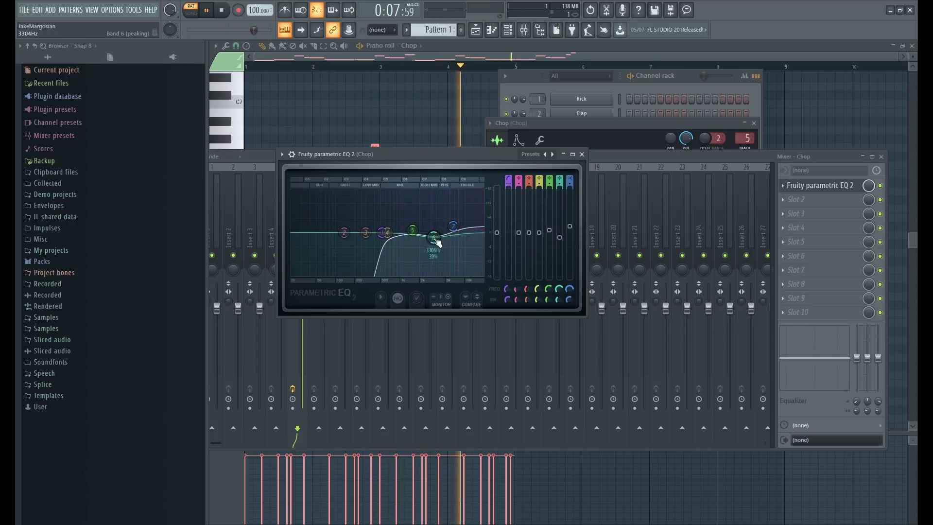
{"action": "key", "text": "space"}
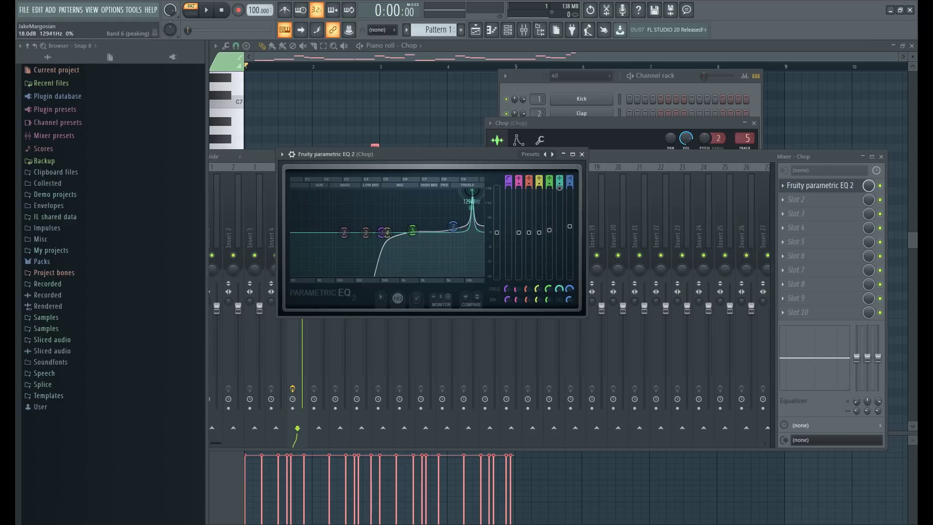
Step: Sweep a narrow band 6 boost to locate the harsh frequency, cut it at 3779 Hz and check it by playback
{"action": "key", "text": "space"}
{"action": "left_click_drag", "start_coordinate": [468, 190], "coordinate": [437, 191]}
{"action": "key", "text": "space"}
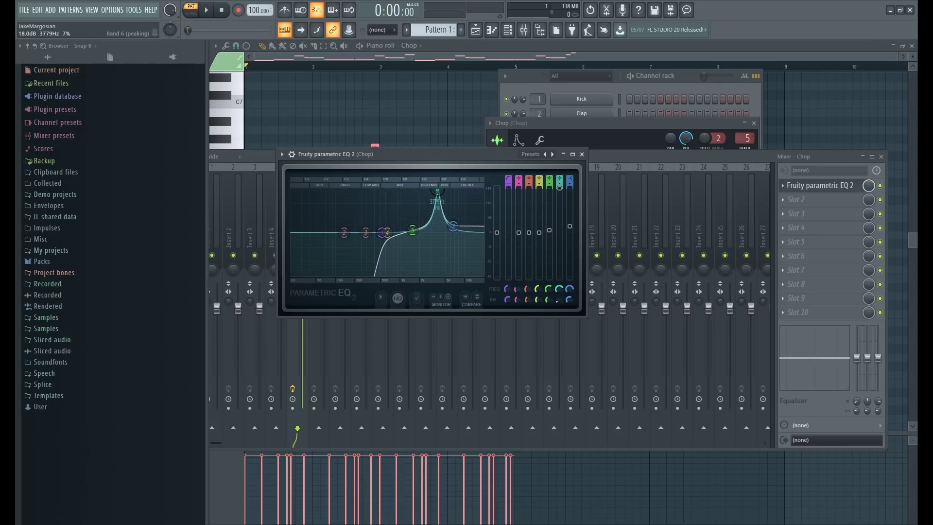
{"action": "left_click_drag", "start_coordinate": [437, 190], "coordinate": [437, 214]}
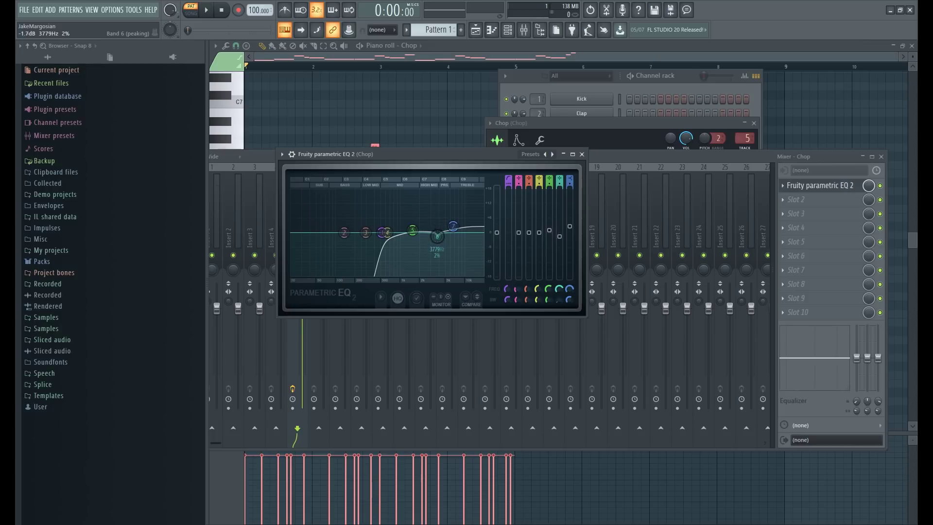
{"action": "left_click_drag", "start_coordinate": [437, 246], "coordinate": [437, 247]}
{"action": "key", "text": "space"}
{"action": "key", "text": "space"}
Step: Narrow EQ band 5, sweep it boosted through the mids and cut it by 5.5 dB at 1150 Hz during playback
{"action": "key", "text": "space"}
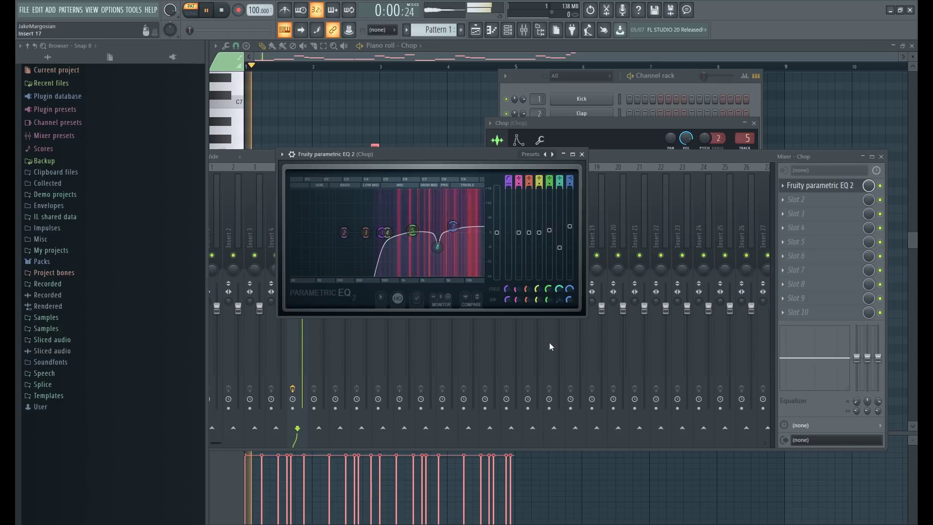
{"action": "key", "text": "space"}
{"action": "left_click_drag", "start_coordinate": [548, 300], "coordinate": [548, 336]}
{"action": "key", "text": "space"}
{"action": "left_click_drag", "start_coordinate": [412, 230], "coordinate": [404, 190]}
{"action": "key", "text": "space"}
{"action": "mouse_move", "coordinate": [550, 300]}
{"action": "left_mouse_down"}
{"action": "mouse_move", "coordinate": [550, 286]}
{"action": "mouse_move", "coordinate": [549, 297]}
{"action": "left_mouse_up"}
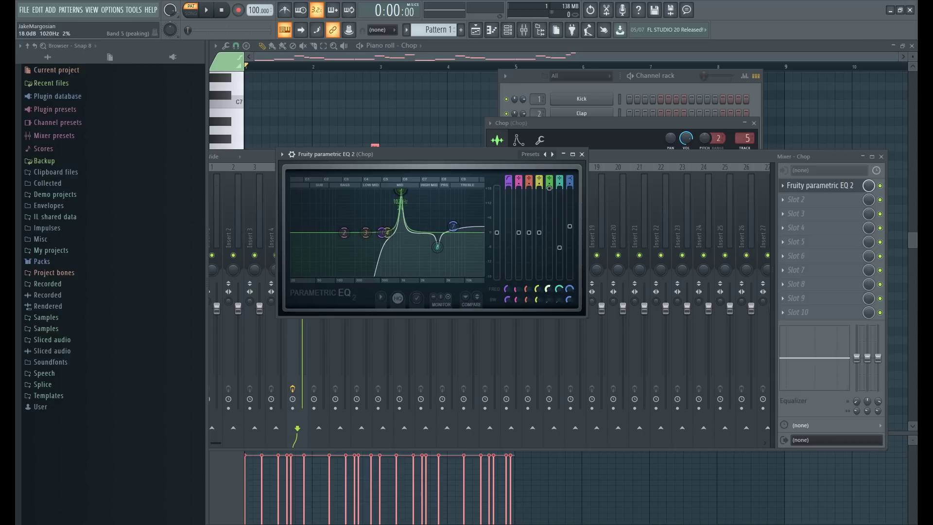
{"action": "key", "text": "ctrl+z"}
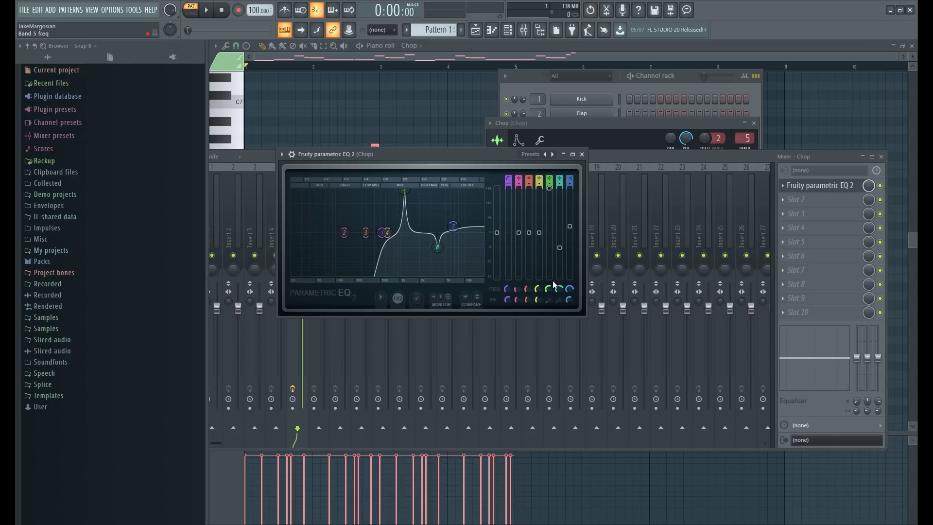
{"action": "key", "text": "space"}
{"action": "left_click_drag", "start_coordinate": [550, 233], "coordinate": [549, 243]}
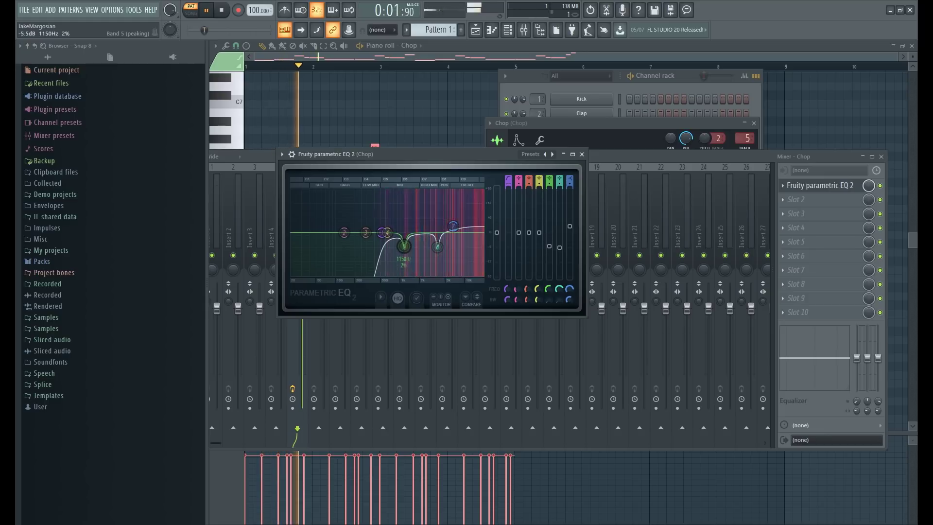
{"action": "key", "text": "space"}
Step: Add Fruity Reeverb 2 below the EQ, lower its wet level and adjust its low cut, checking it by playback
{"action": "left_click", "coordinate": [803, 197]}
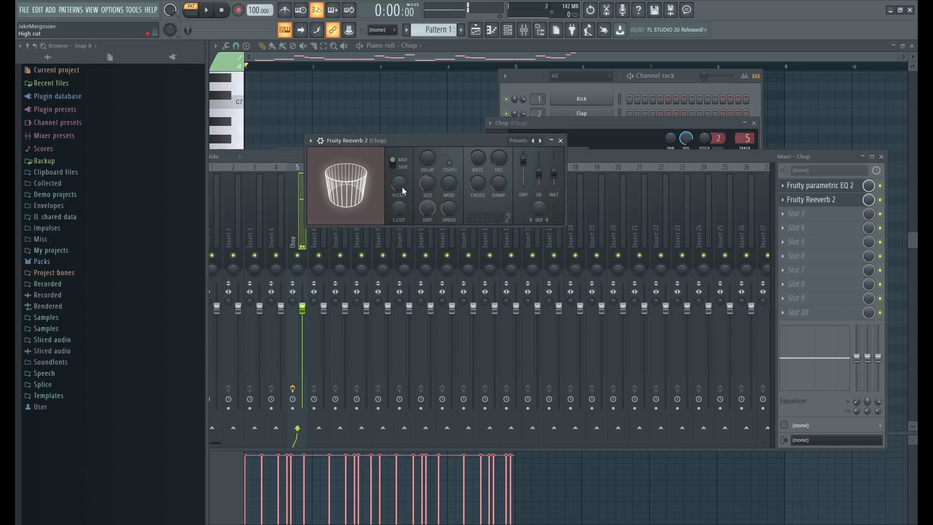
{"action": "left_click_drag", "start_coordinate": [554, 173], "coordinate": [554, 179]}
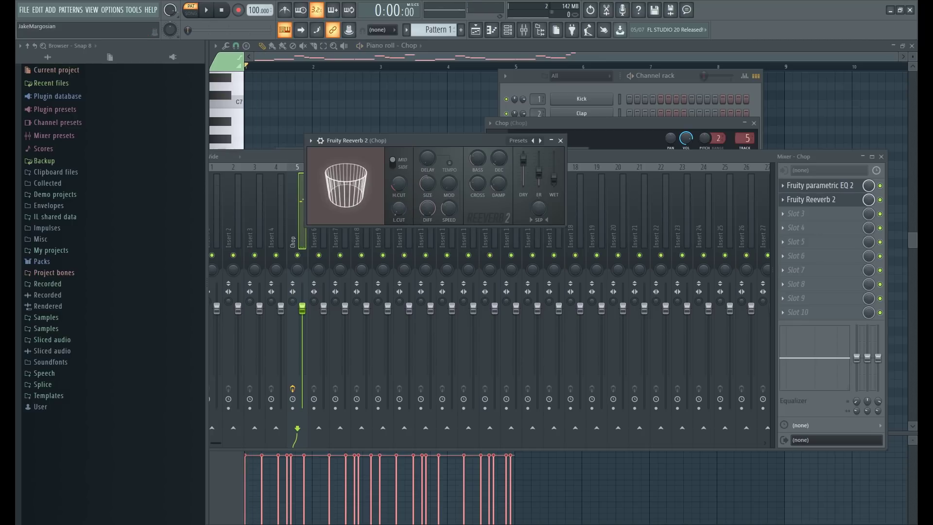
{"action": "key", "text": "space"}
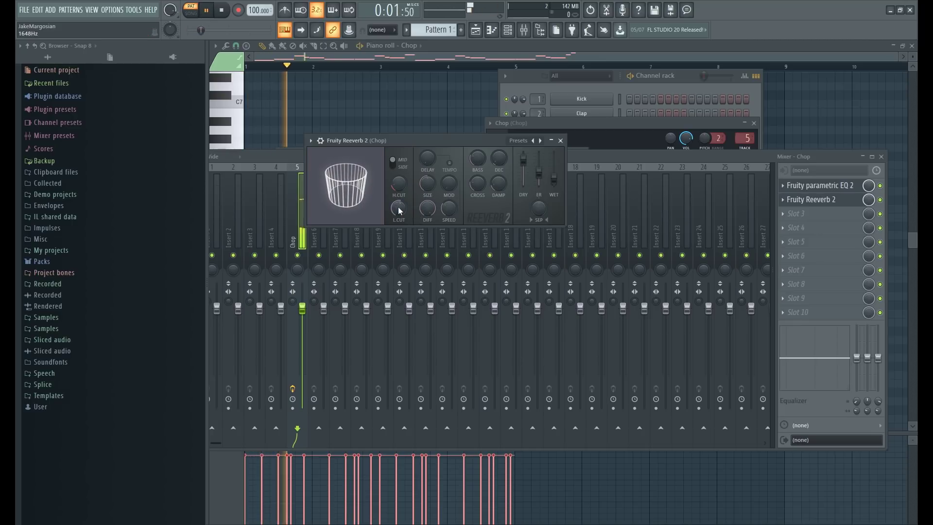
{"action": "left_click_drag", "start_coordinate": [398, 210], "coordinate": [399, 189]}
{"action": "key", "text": "space"}
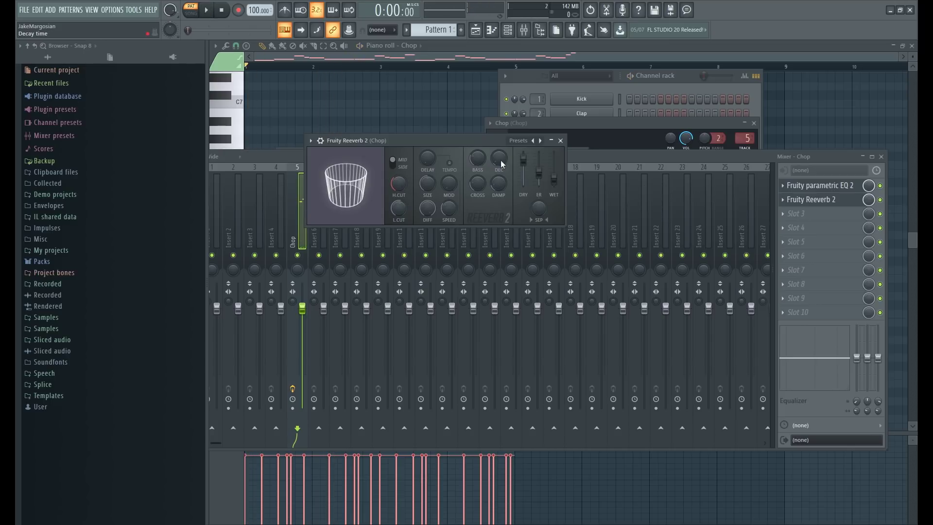
{"action": "key", "text": "space"}
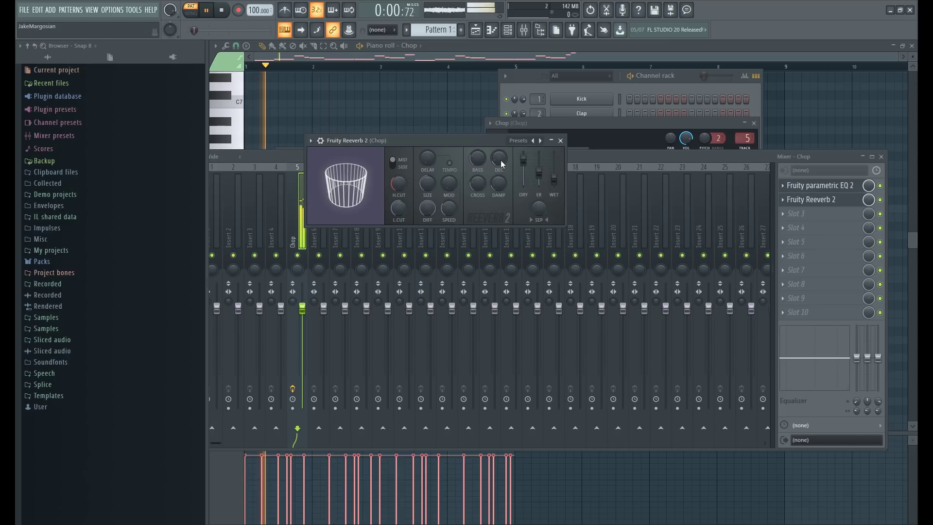
Step: Add Fruity delay 2 below the reverb, set its feedback to ping pong and adjust its cutoff while replaying the melody
{"action": "left_click", "coordinate": [807, 217]}
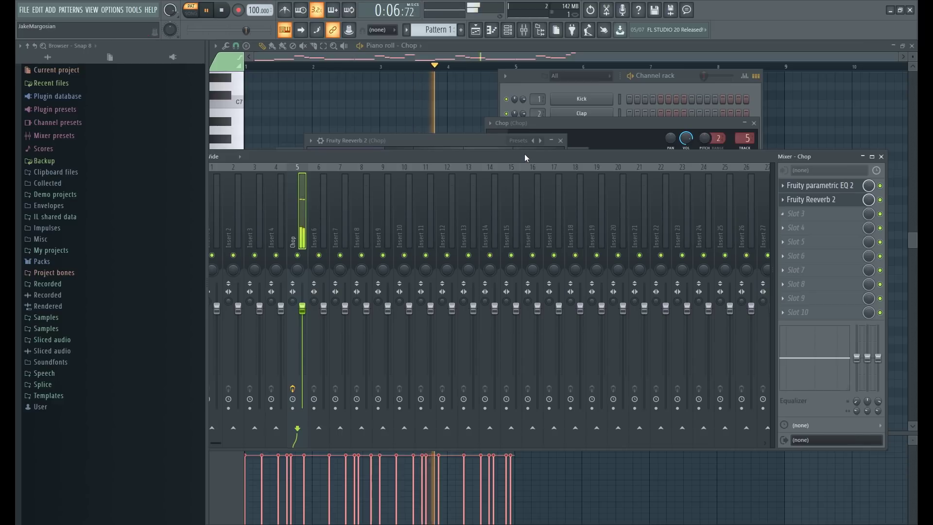
{"action": "key", "text": "space"}
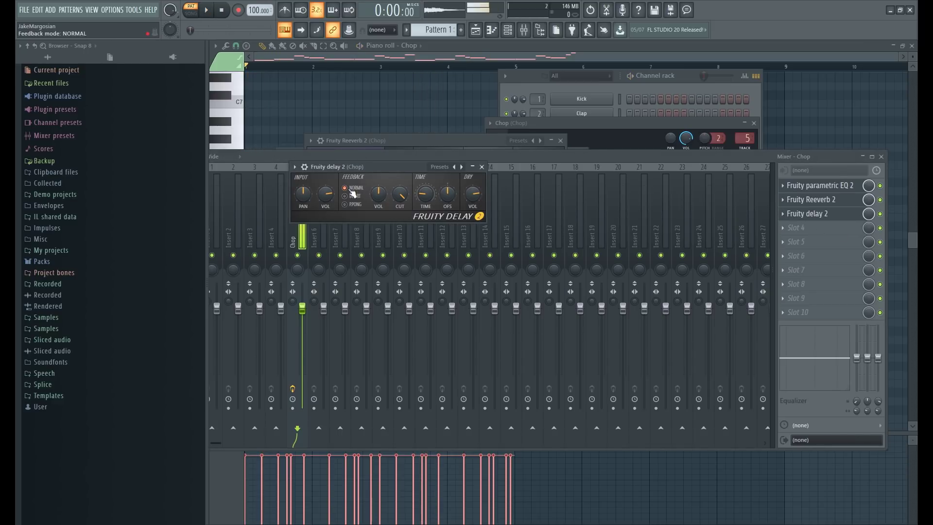
{"action": "left_click", "coordinate": [356, 204]}
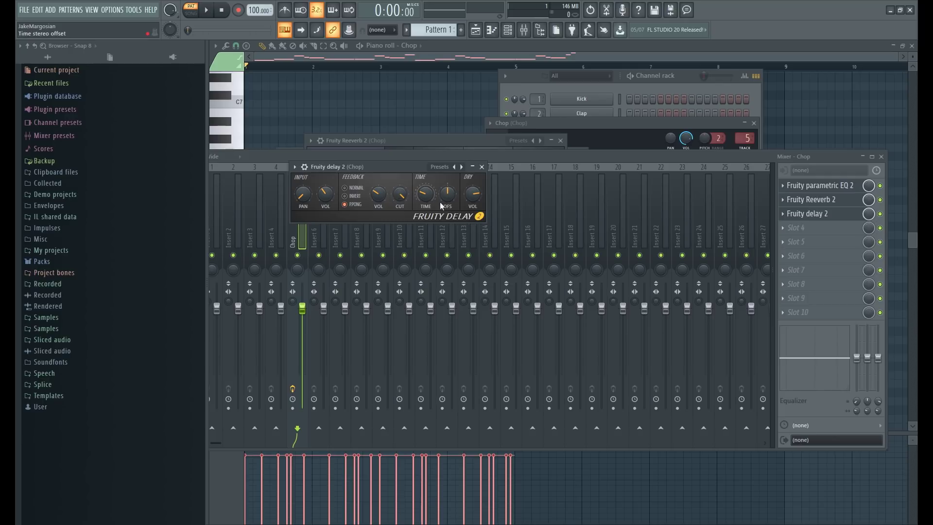
{"action": "key", "text": "space"}
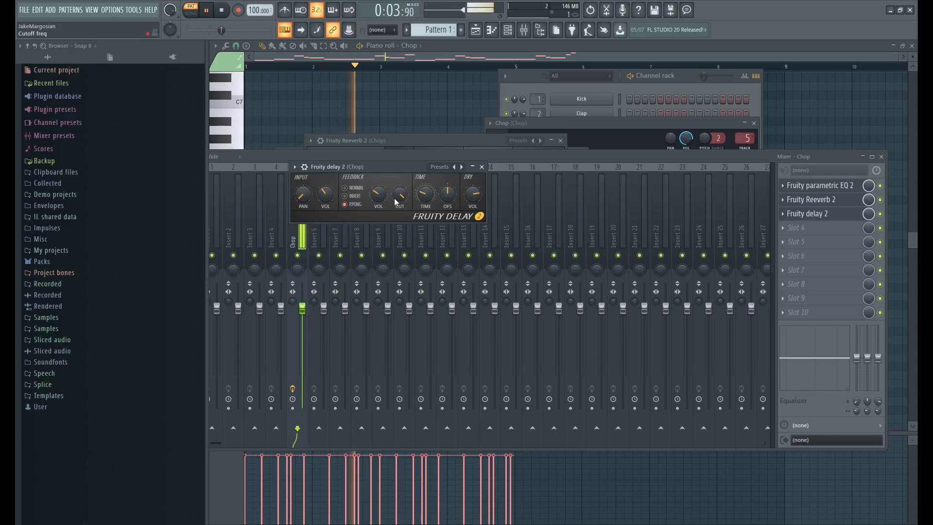
{"action": "key", "text": "space"}
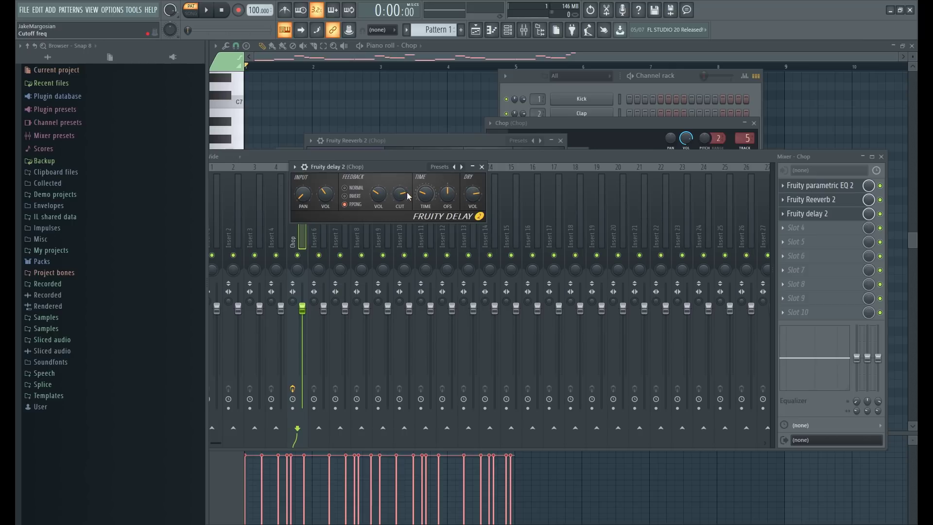
{"action": "key", "text": "space"}
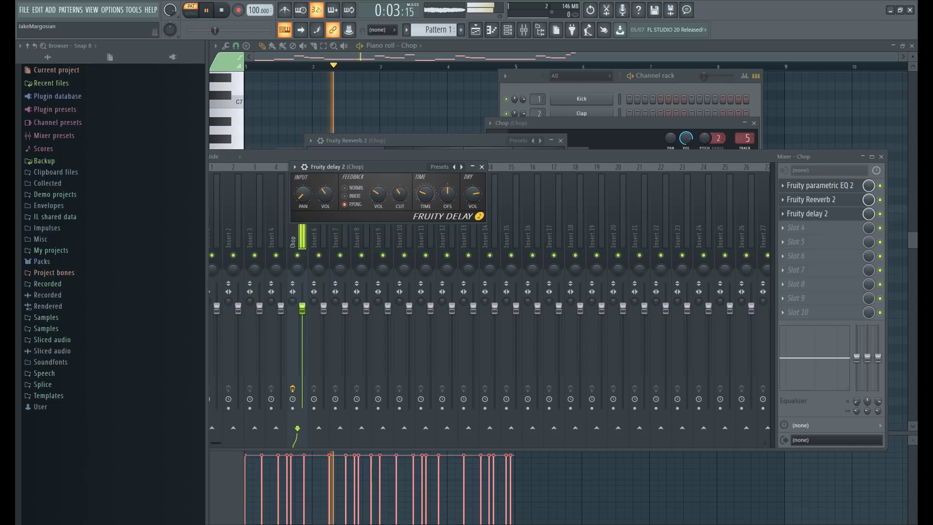
{"action": "key", "text": "space"}
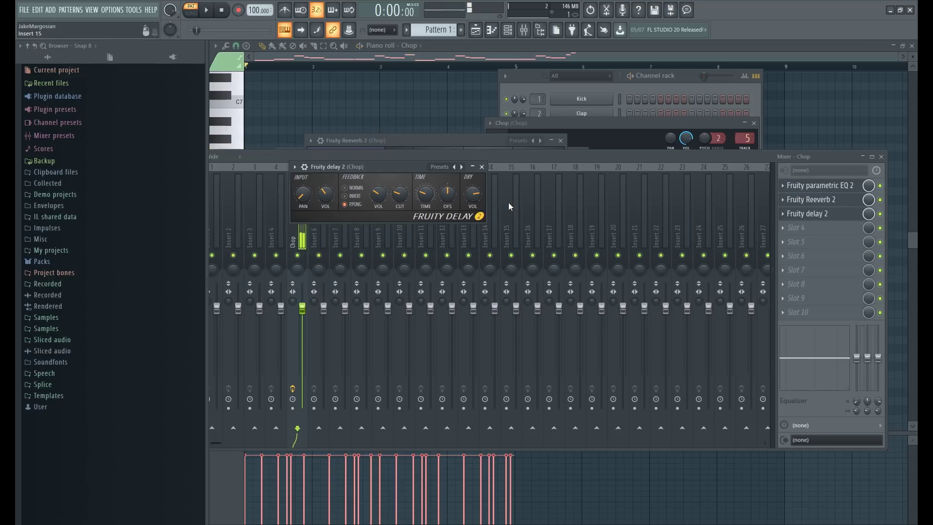
Step: Add OTT to the Chop track and move it directly below Fruity parametric EQ 2
{"action": "key", "text": "Escape"}
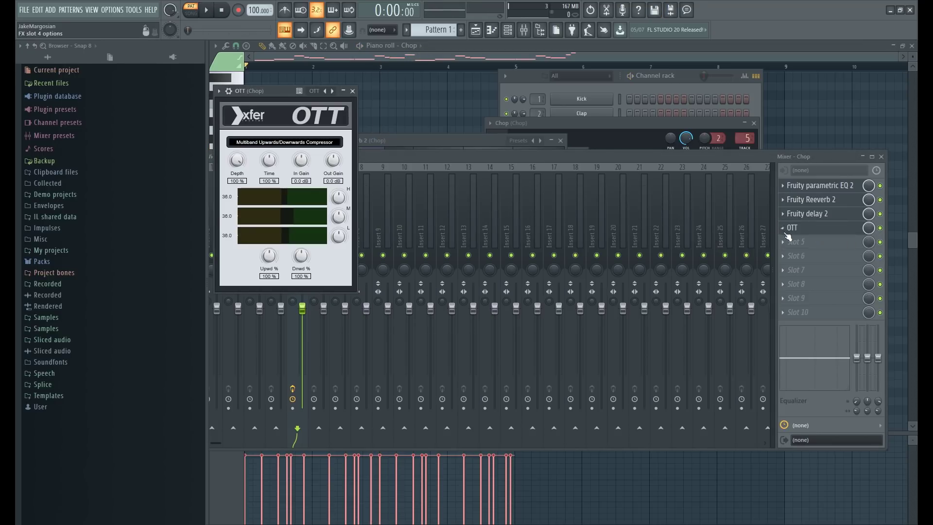
{"action": "left_click", "coordinate": [785, 235]}
{"action": "left_click_drag", "start_coordinate": [792, 227], "coordinate": [791, 201]}
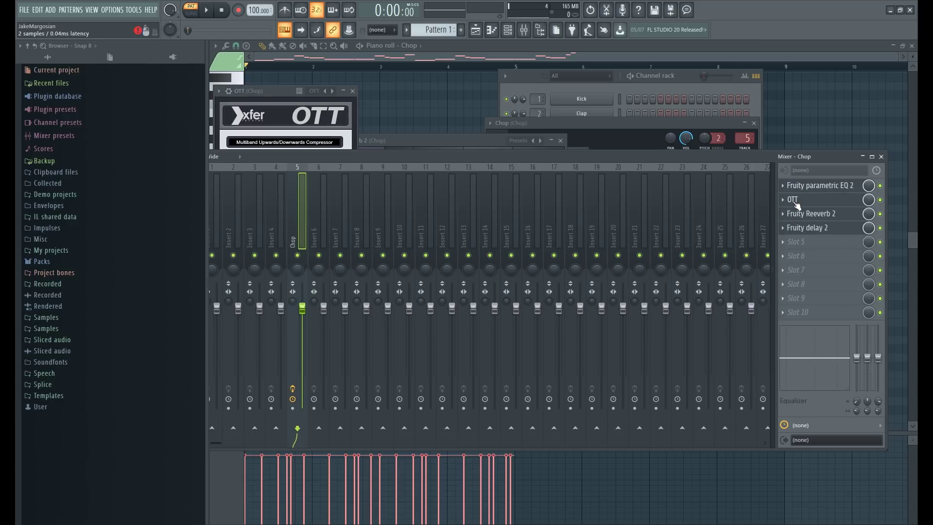
Step: Set the OTT depth to 45 % and its out gain to 1.9 dB while playing the melody
{"action": "left_click", "coordinate": [797, 200]}
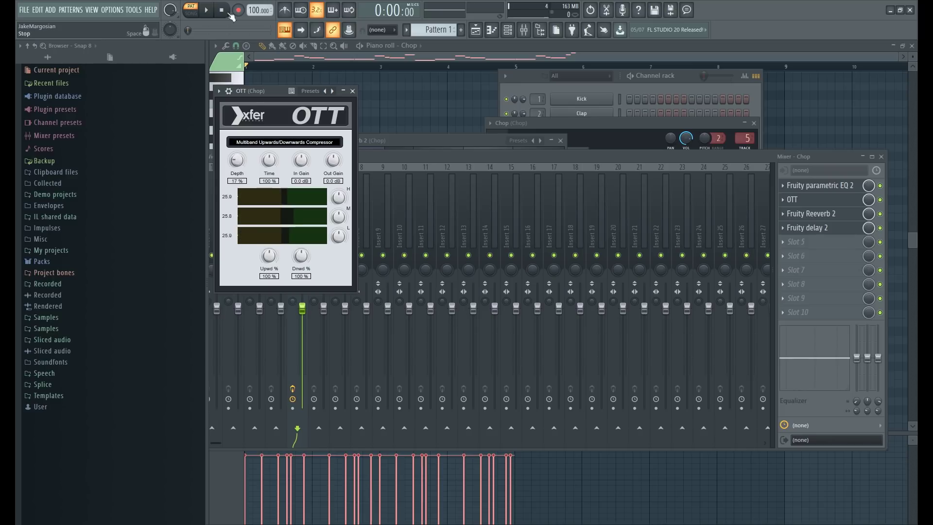
{"action": "left_click", "coordinate": [206, 11]}
{"action": "left_click_drag", "start_coordinate": [238, 160], "coordinate": [238, 131]}
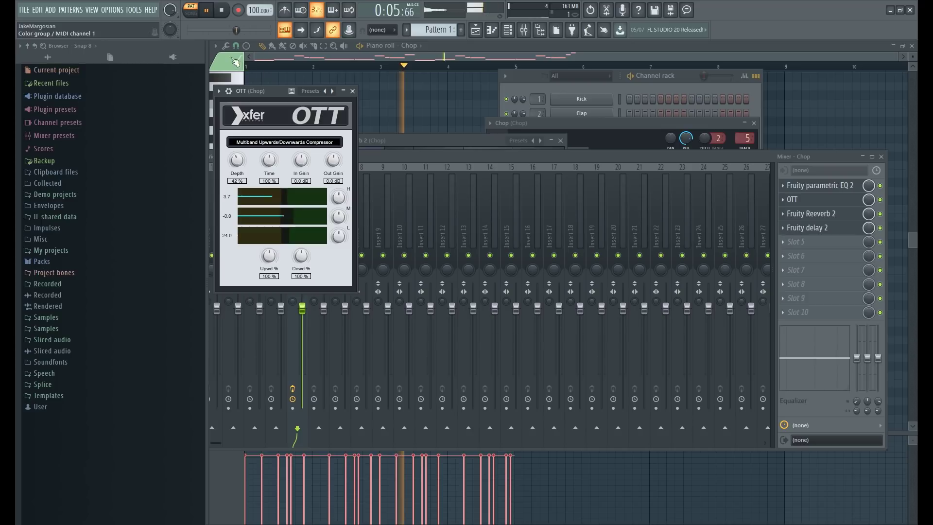
{"action": "key", "text": "space"}
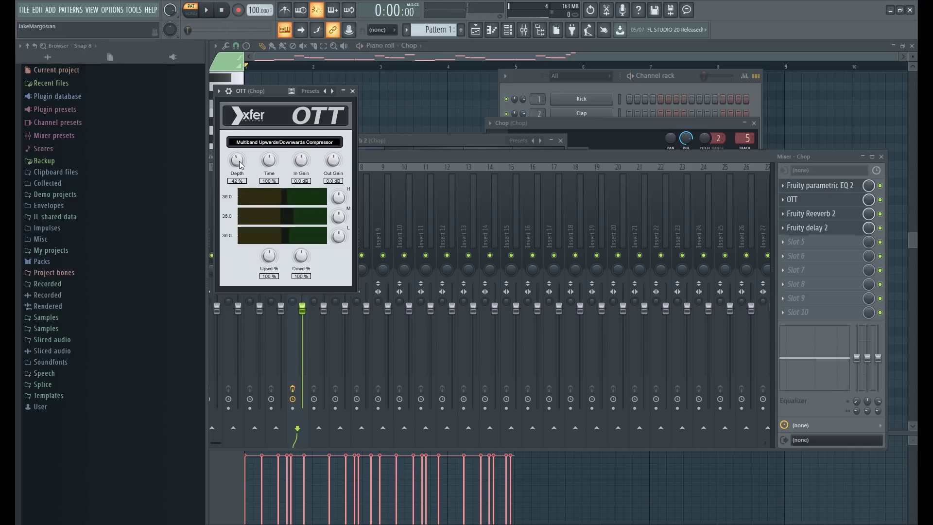
{"action": "left_click", "coordinate": [212, 15]}
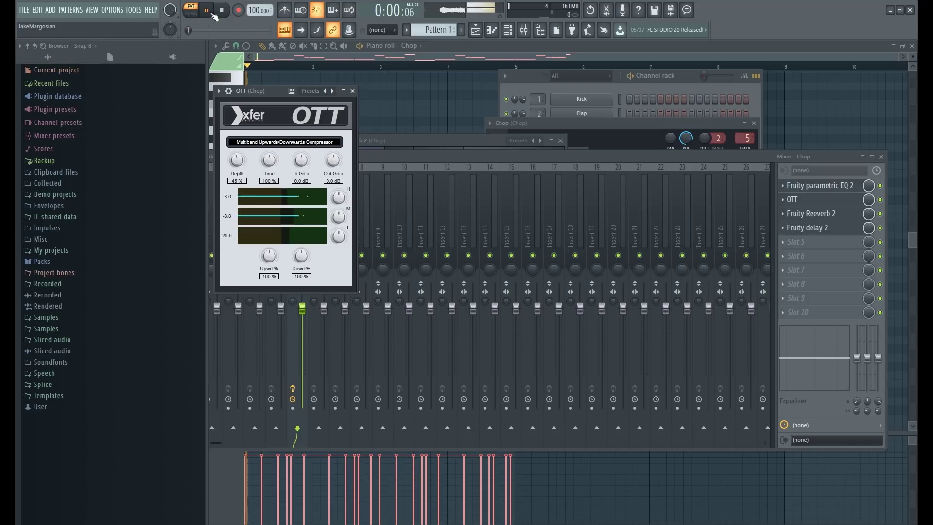
{"action": "left_click_drag", "start_coordinate": [330, 161], "coordinate": [330, 158]}
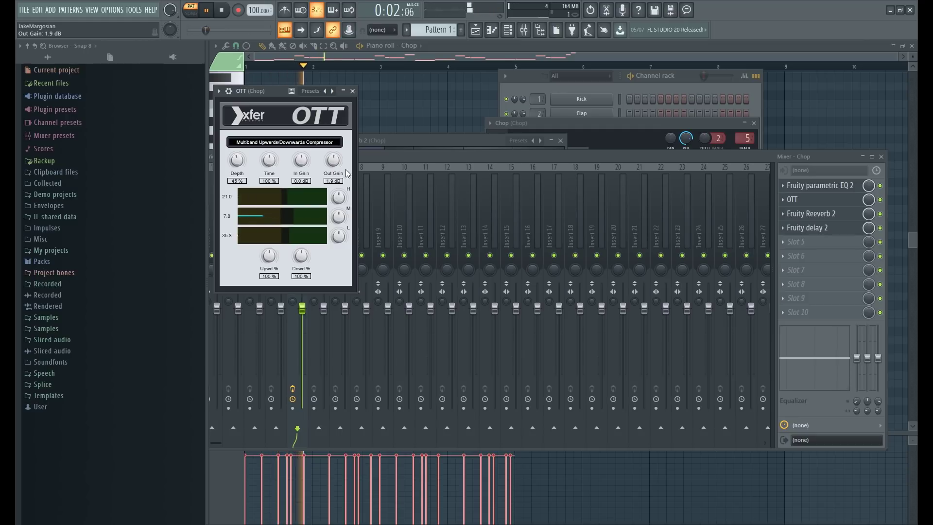
{"action": "key", "text": "space"}
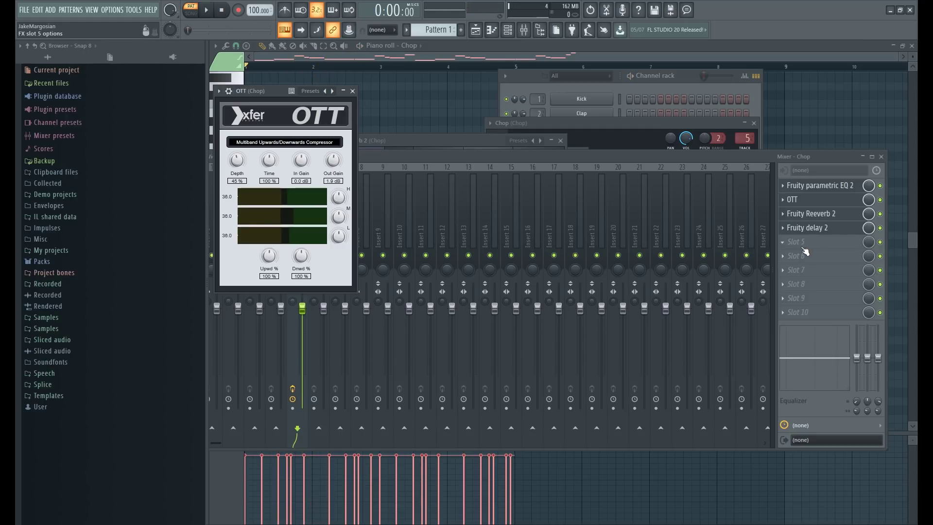
Step: Place Pattern 1 on Track 1 of the playlist, starting at bar 1
{"action": "left_click", "coordinate": [699, 157]}
{"action": "key", "text": "space"}
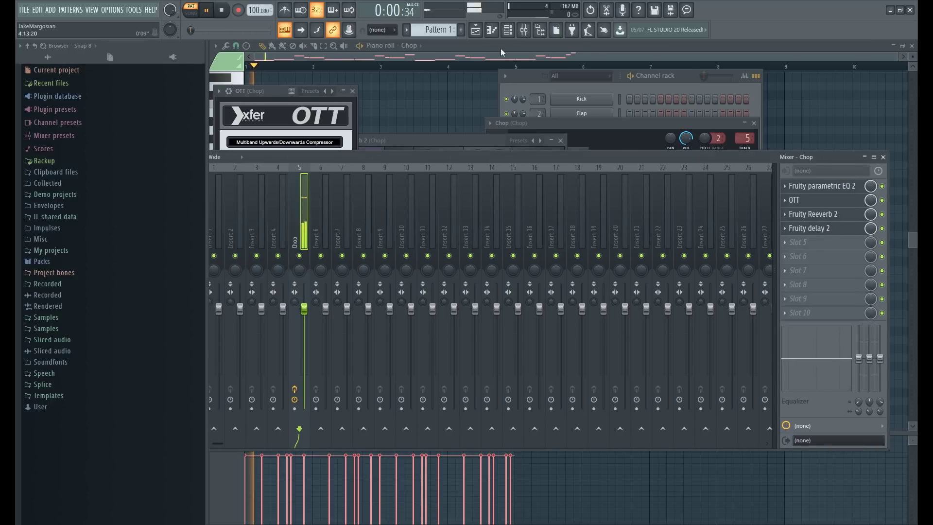
{"action": "left_click", "coordinate": [477, 30]}
{"action": "left_click_drag", "start_coordinate": [463, 93], "coordinate": [352, 84]}
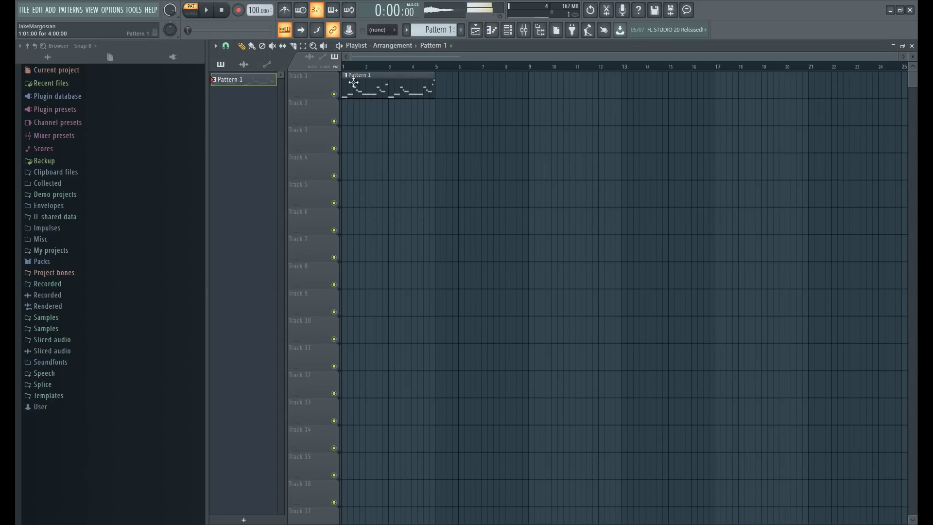
Step: Return to the Chop's mixer track, load Kickstart in effect slot 6 and play the pattern to check it
{"action": "left_click", "coordinate": [507, 32]}
{"action": "key", "text": "space"}
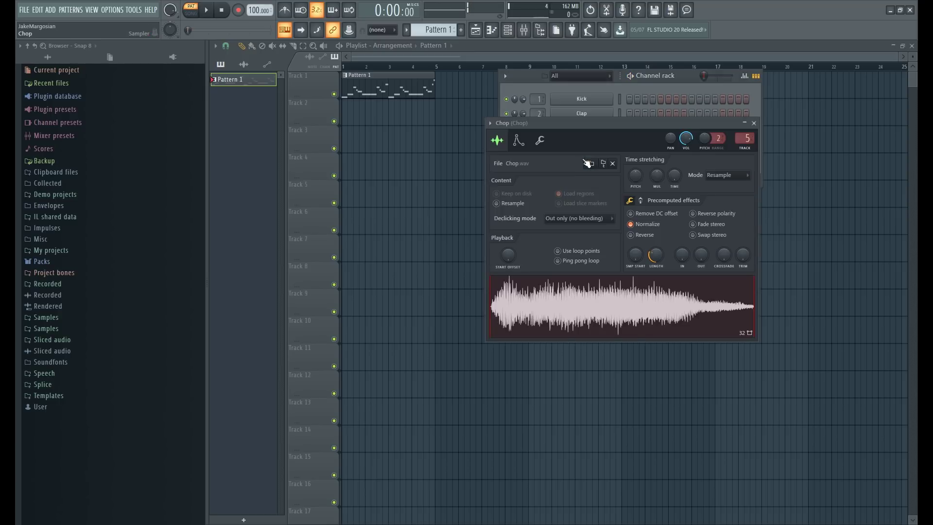
{"action": "left_click", "coordinate": [583, 158]}
{"action": "double_click", "coordinate": [746, 140]}
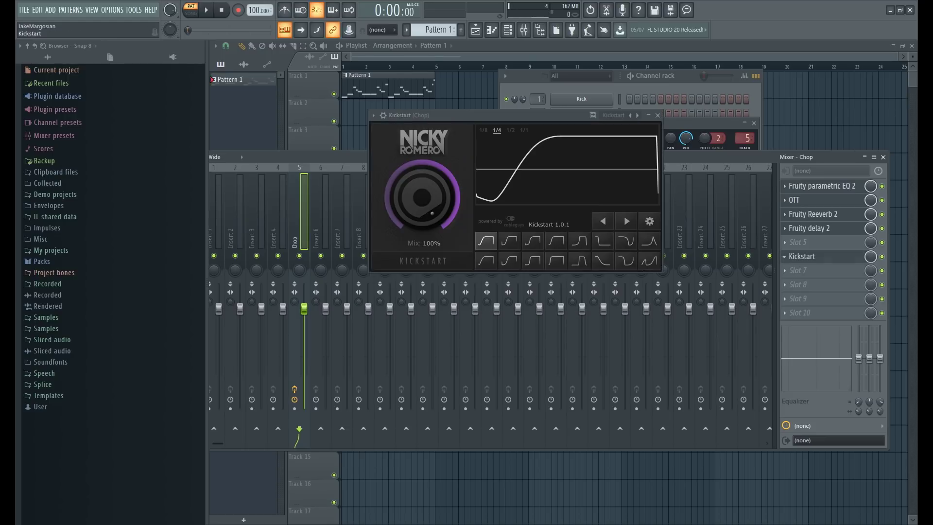
{"action": "left_click", "coordinate": [206, 12]}
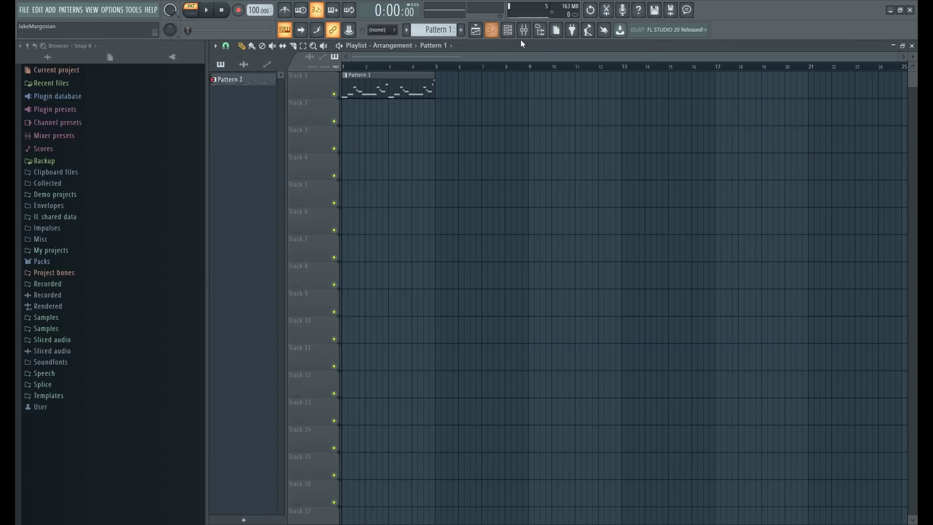
{"action": "left_click_drag", "start_coordinate": [895, 56], "coordinate": [605, 56]}
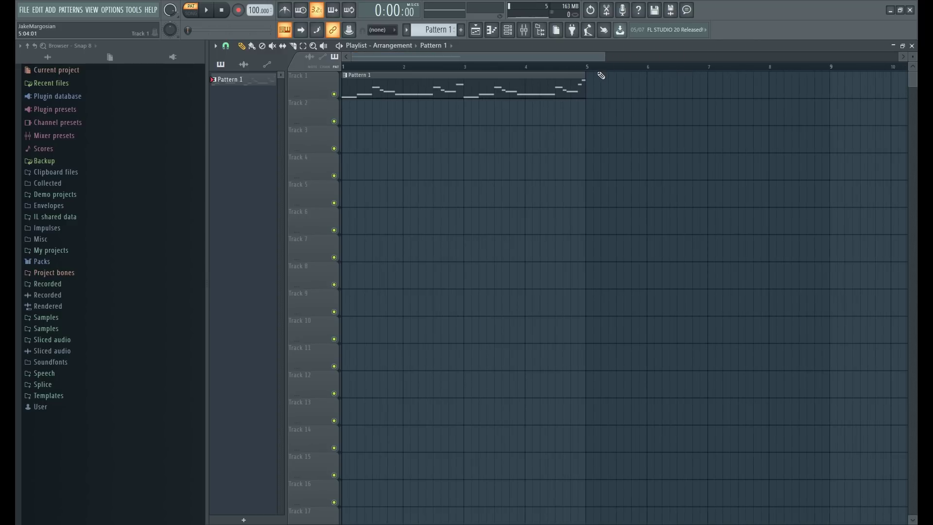